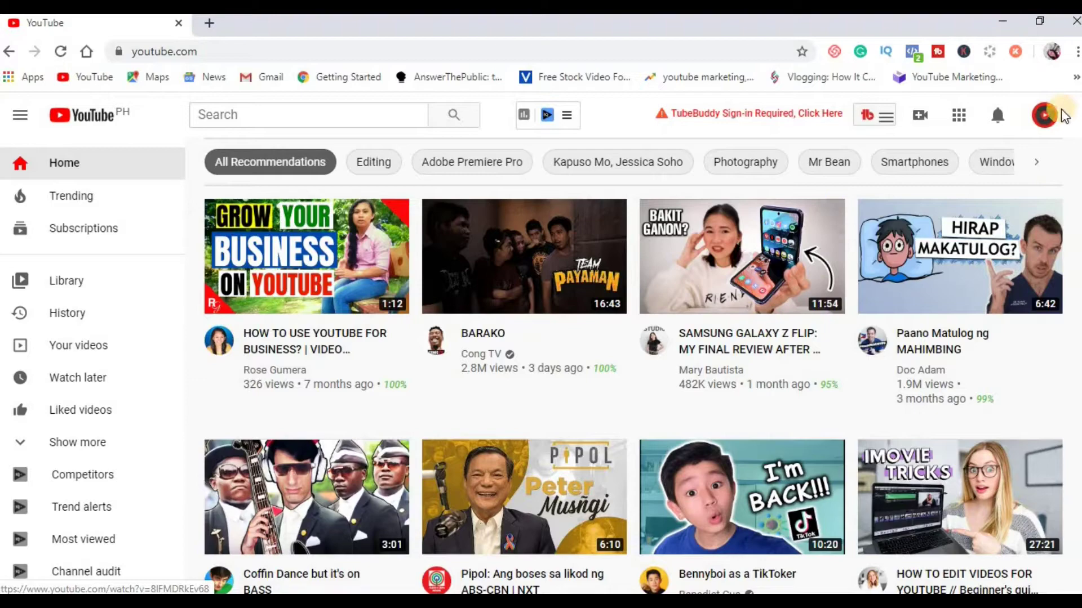
Go to the Video Demo channel page from the account menu and open Customize Channel.
click(1045, 117)
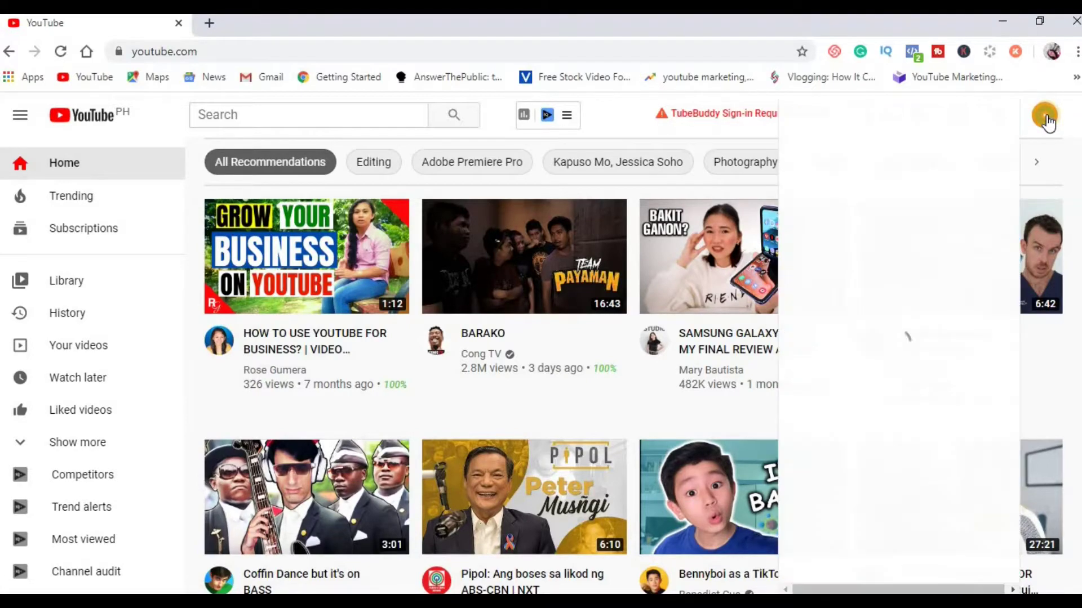
click(861, 189)
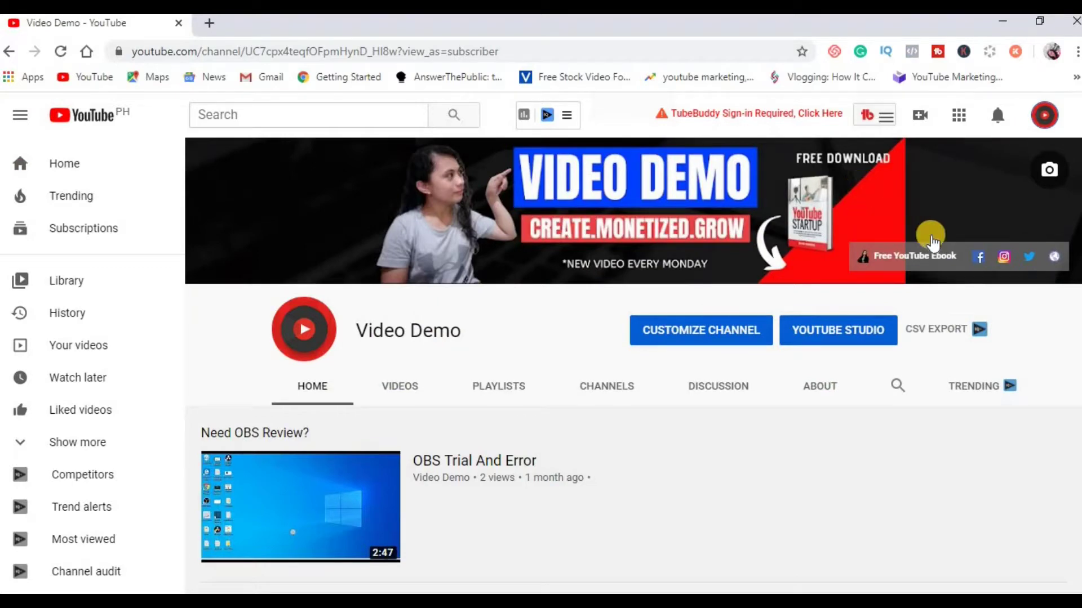
click(693, 337)
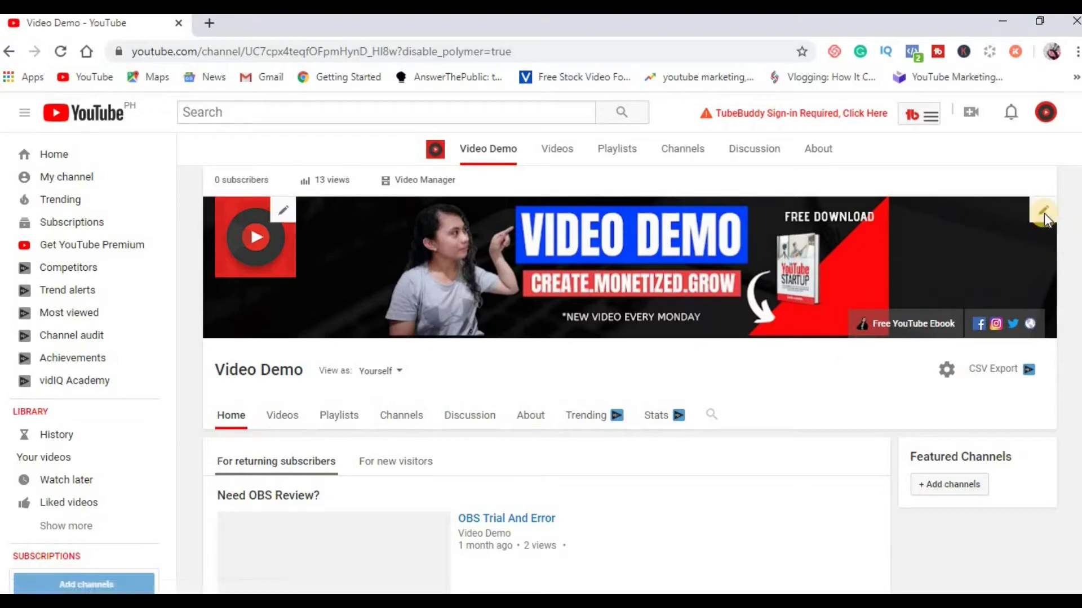
Open Edit channel art on the banner, check the Gallery, then return to Upload photos.
click(1043, 178)
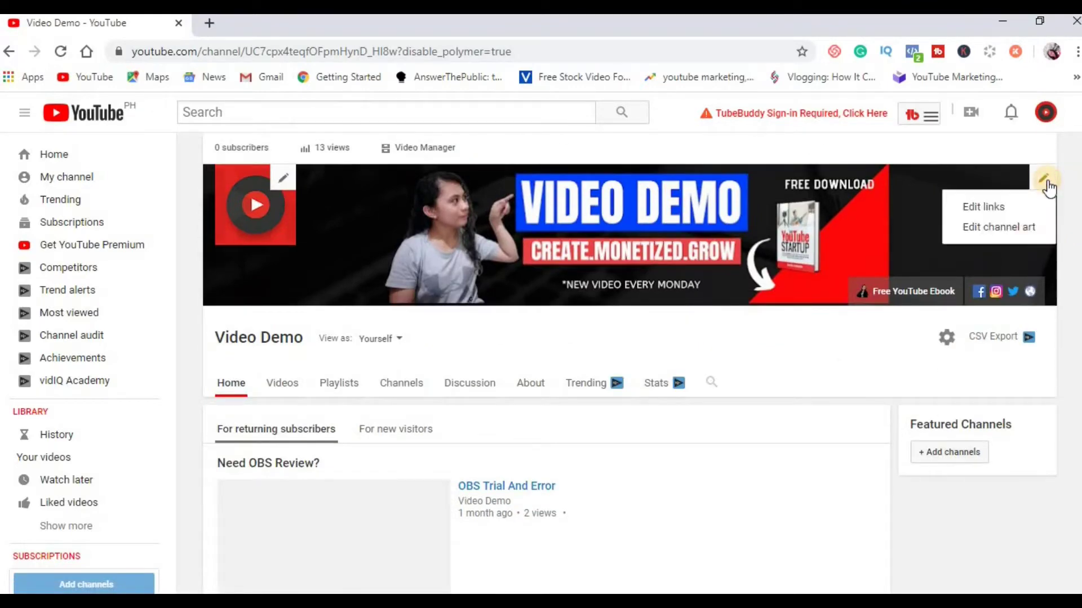
click(978, 226)
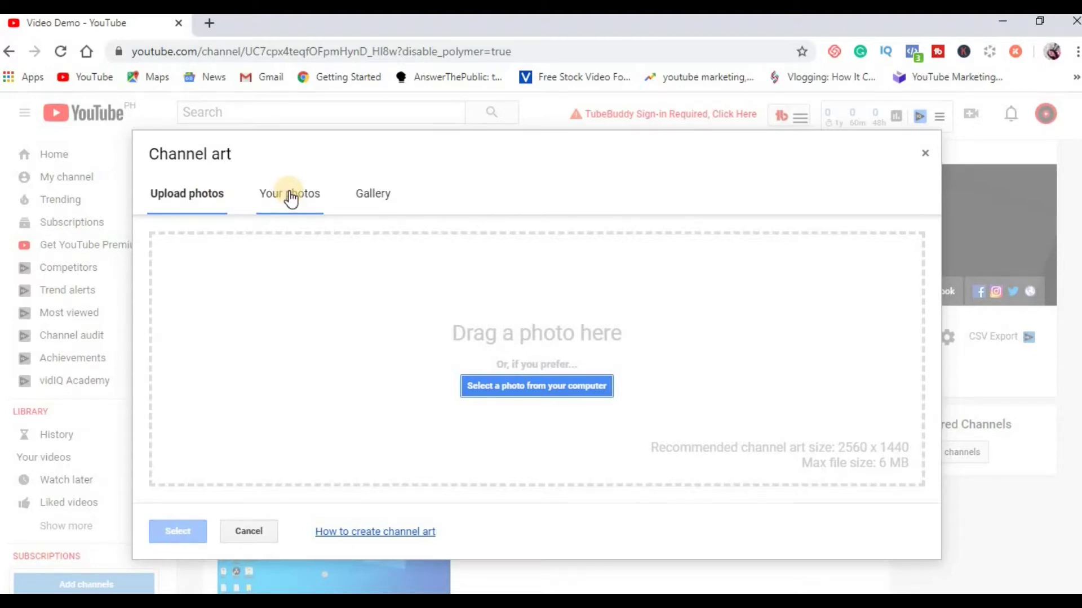
click(399, 204)
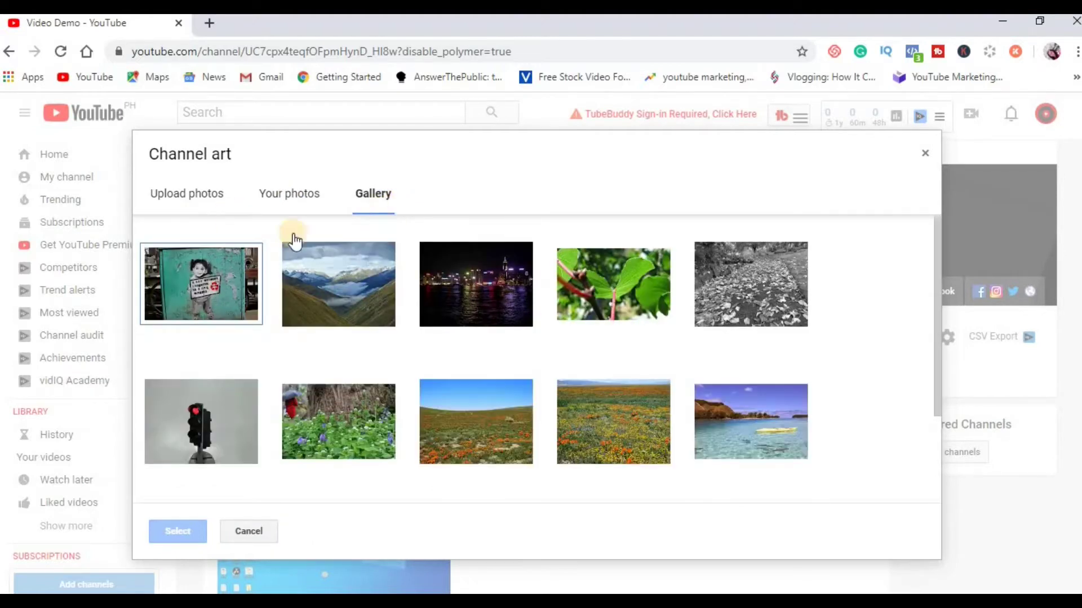
click(190, 198)
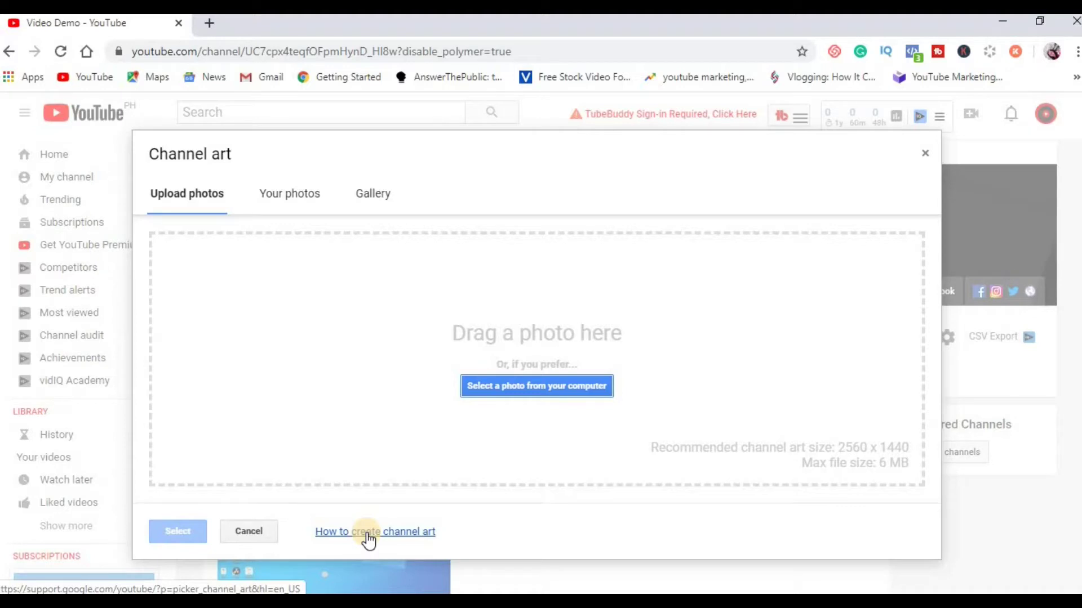
Open the How to create channel art help article and expand the Channel art template section.
click(369, 539)
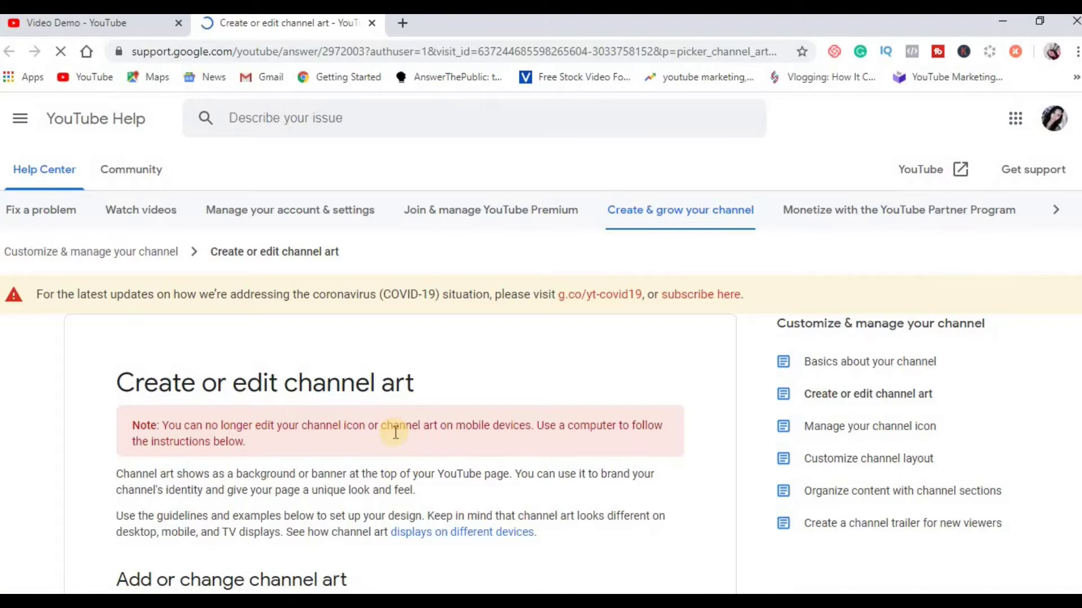
scroll(395, 432, down, 15)
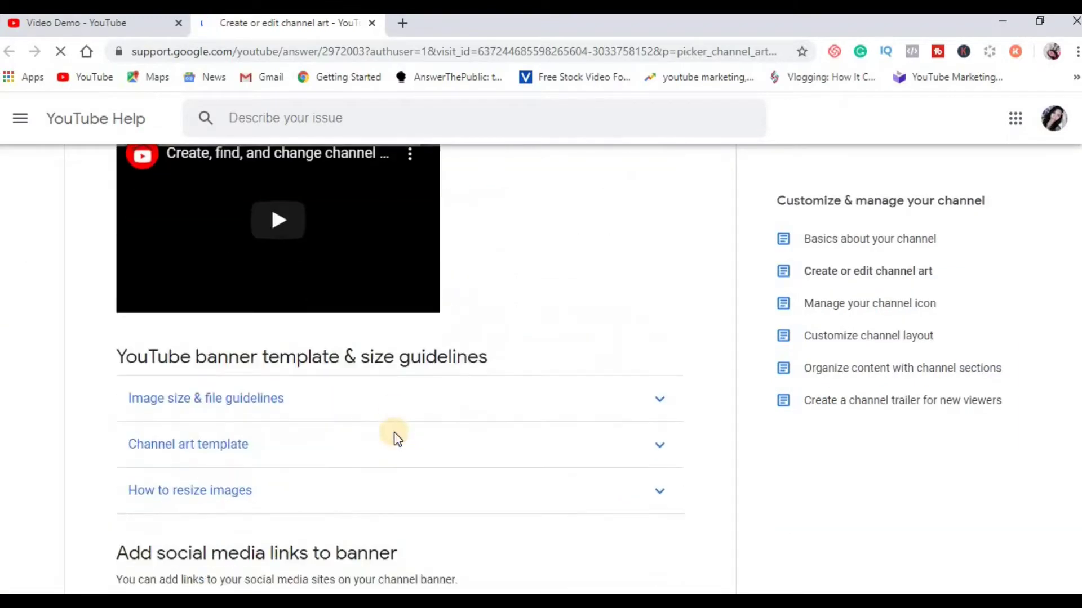
scroll(394, 431, up, 1)
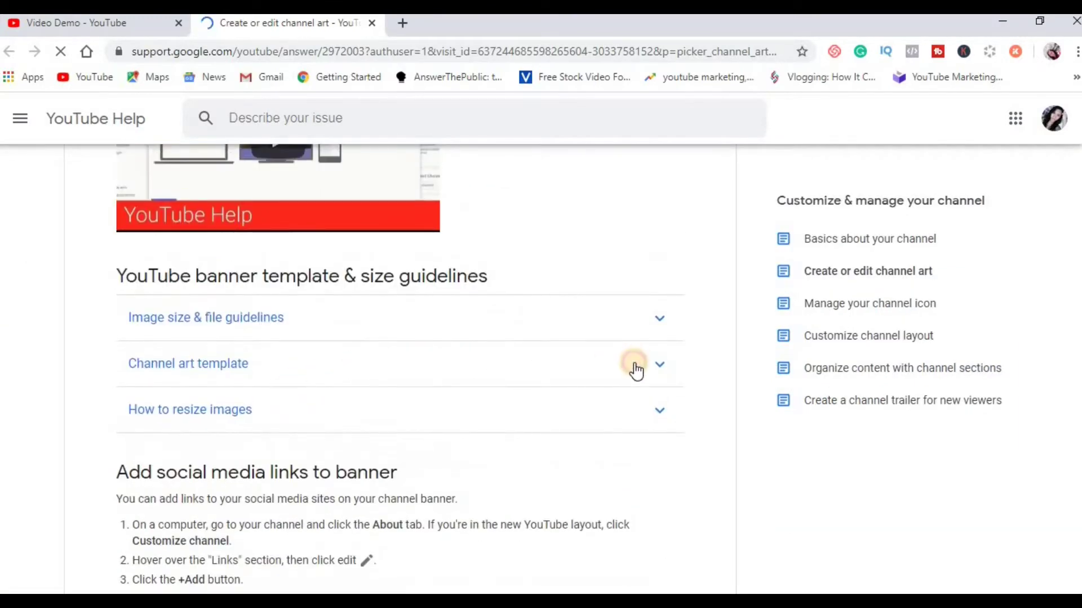
click(634, 369)
scroll(469, 388, down, 1)
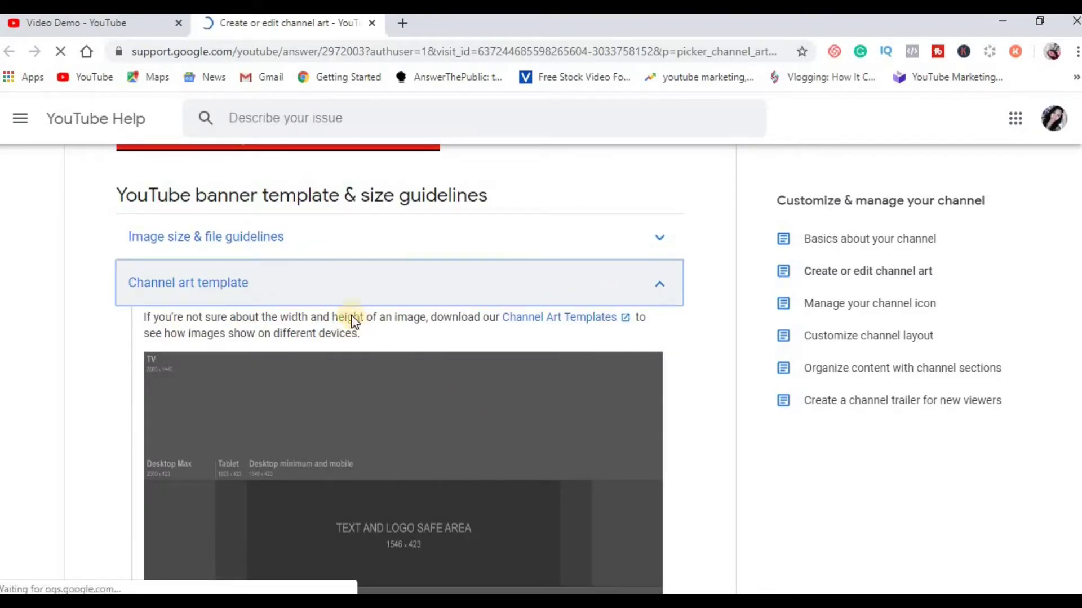
Expand Image size & file guidelines and highlight the recommended 2560 x 1440 px sentence.
click(364, 237)
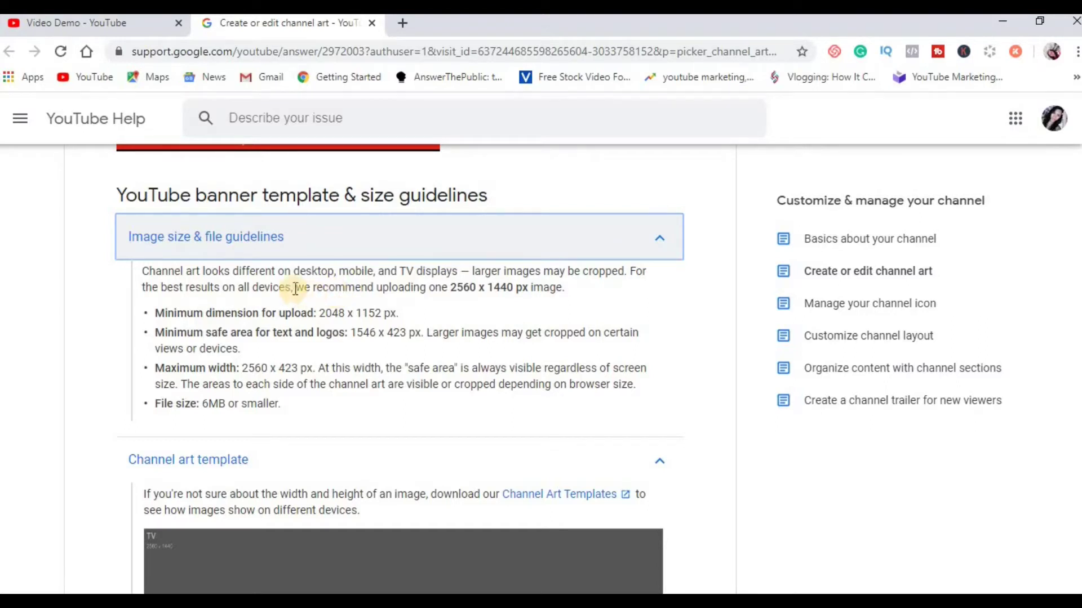
drag(294, 288, 583, 291)
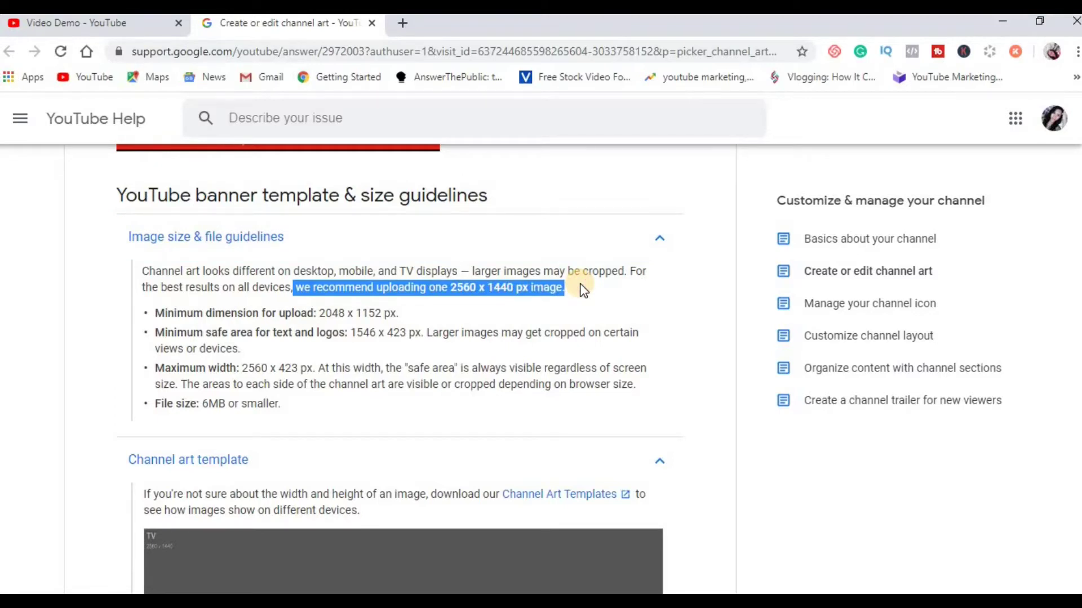
scroll(395, 341, down, 4)
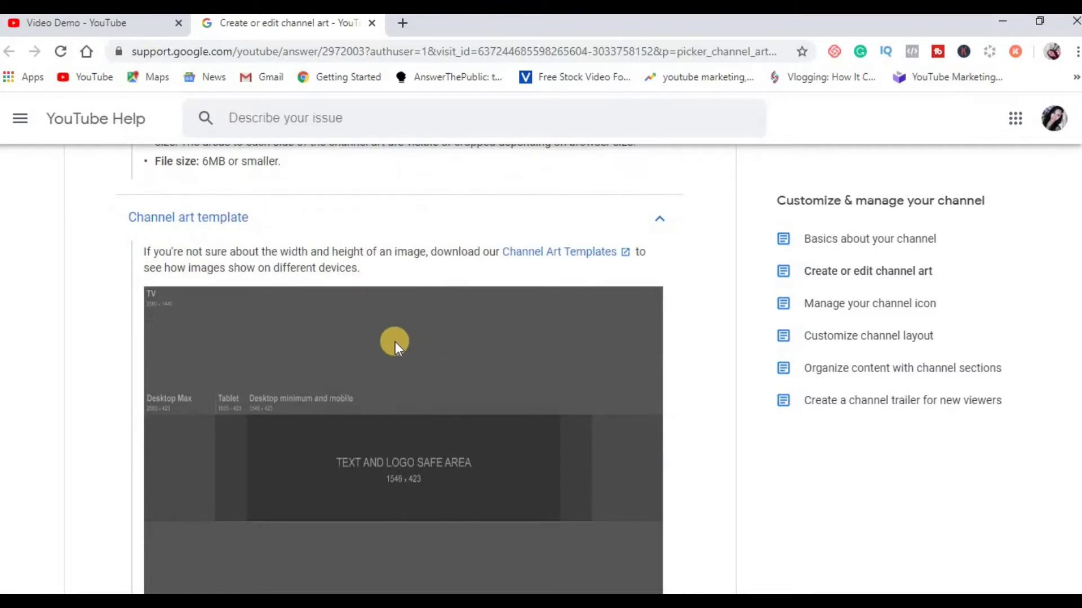
Save the channel art template image to Downloads as 'channel art template1' PNG.
right_click(395, 342)
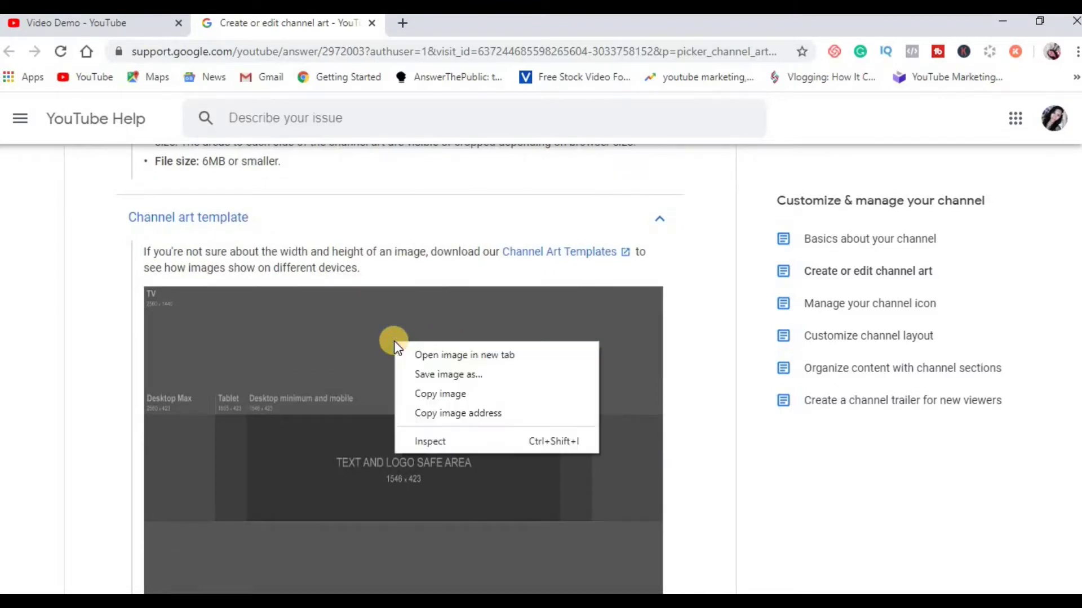
click(448, 375)
click(250, 313)
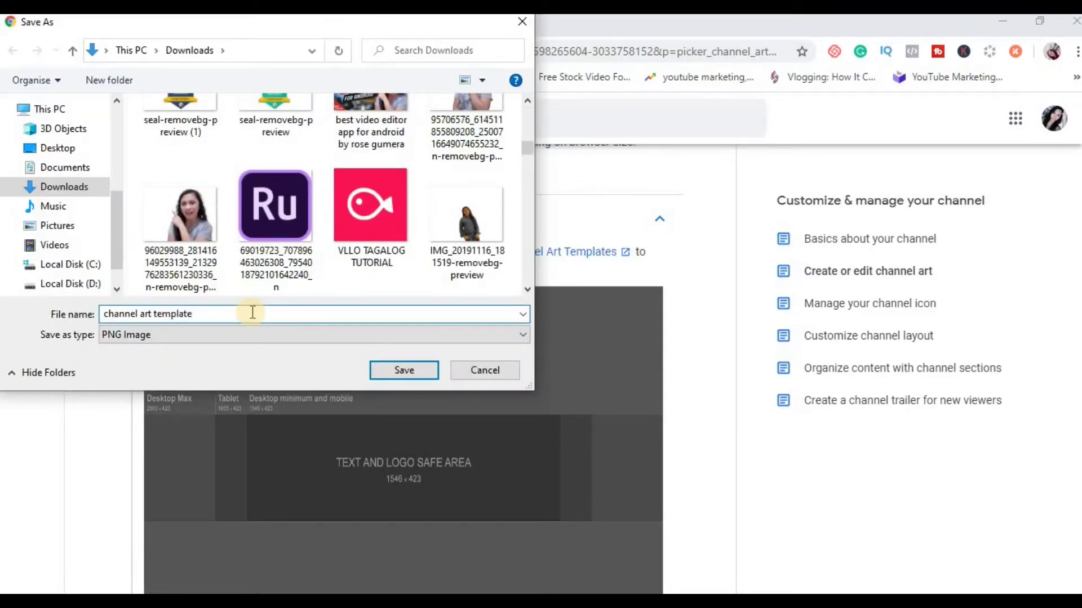
click(412, 370)
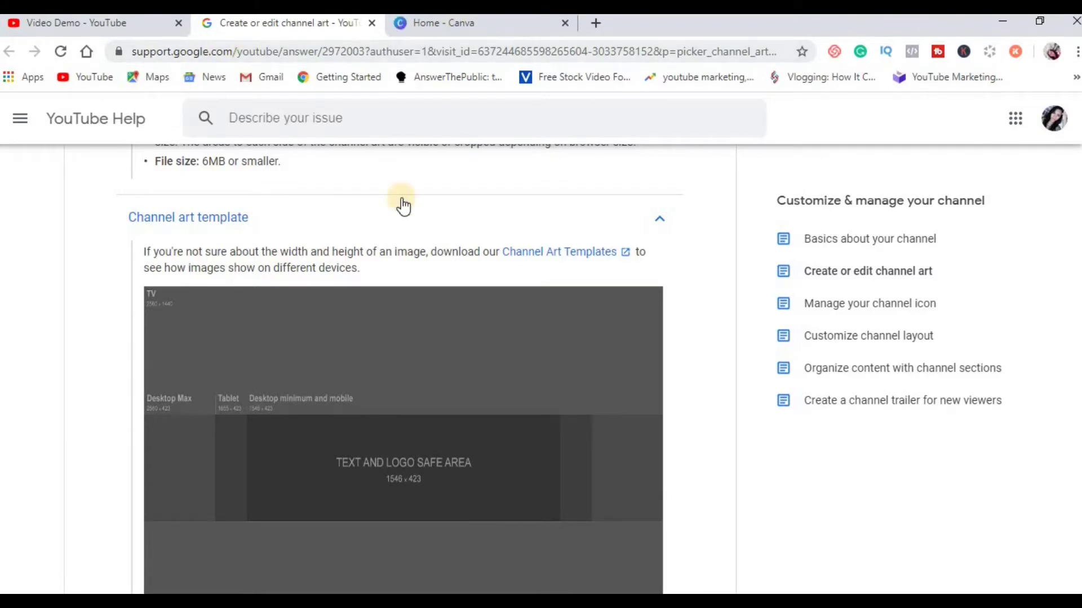
Switch to Canva's home page and recheck the 2560 x 1440 px size guideline.
click(478, 29)
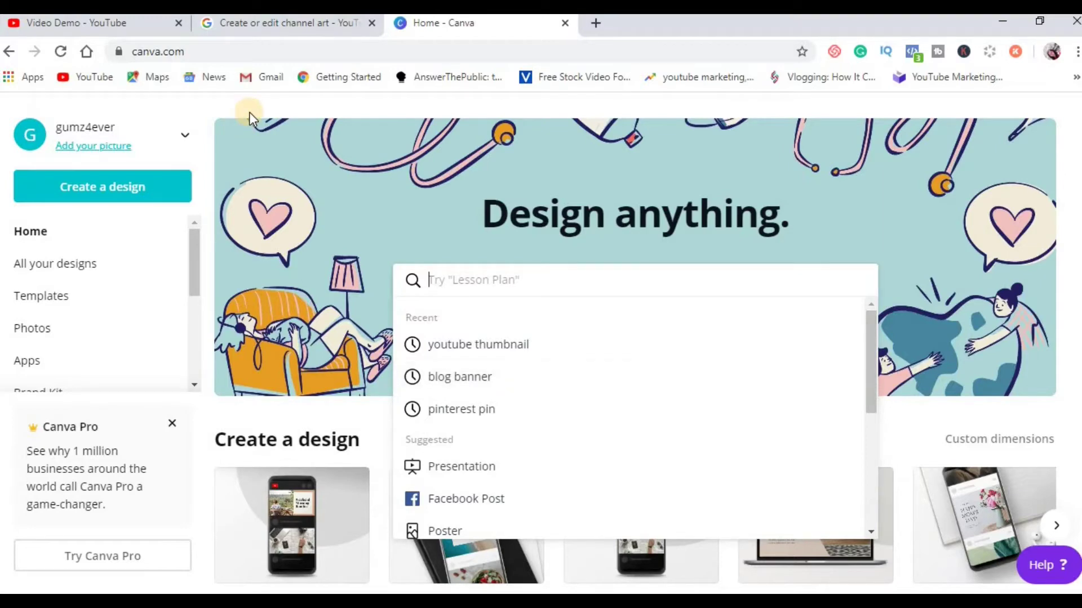
click(488, 51)
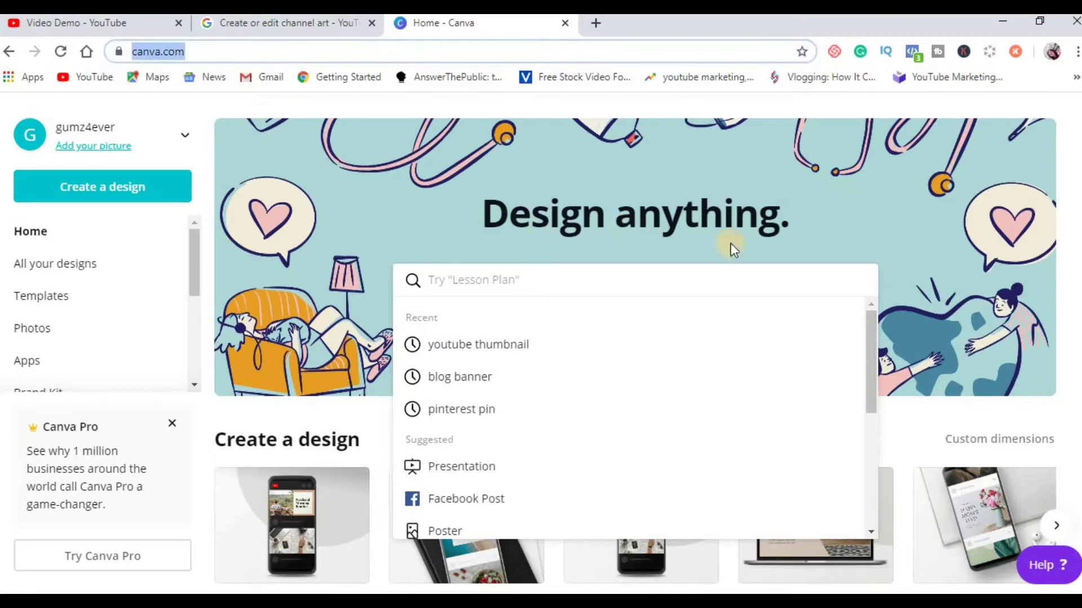
click(551, 445)
scroll(551, 445, down, 3)
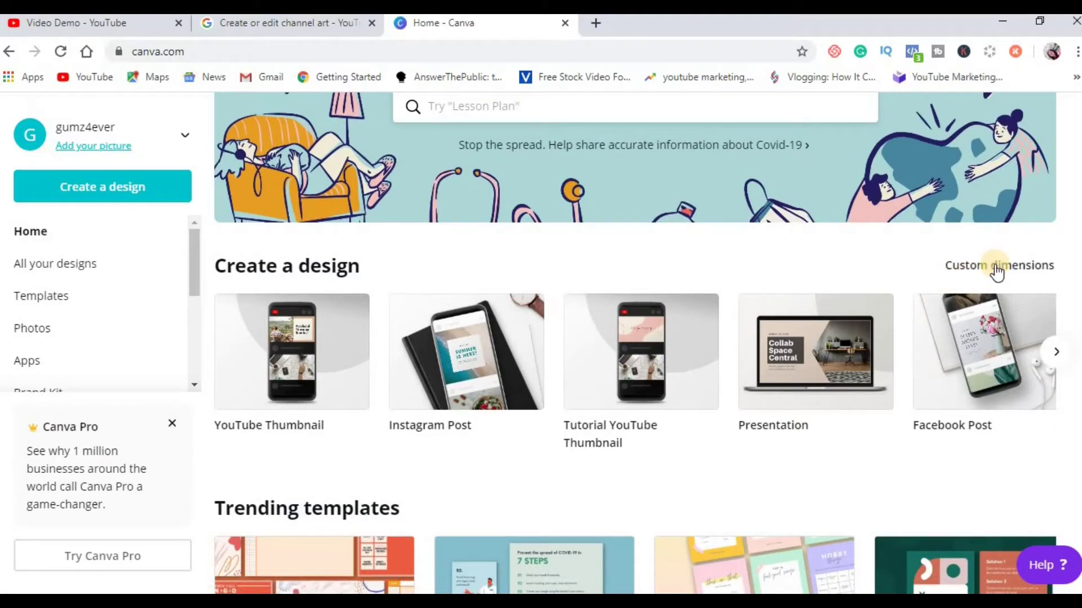
click(282, 22)
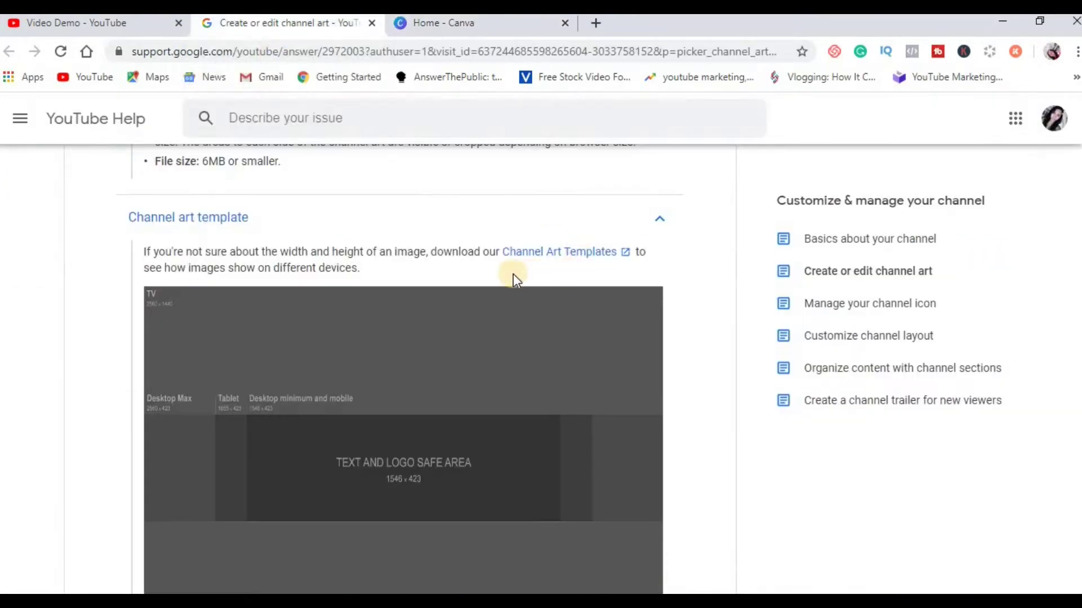
scroll(512, 276, up, 5)
drag(294, 287, 563, 287)
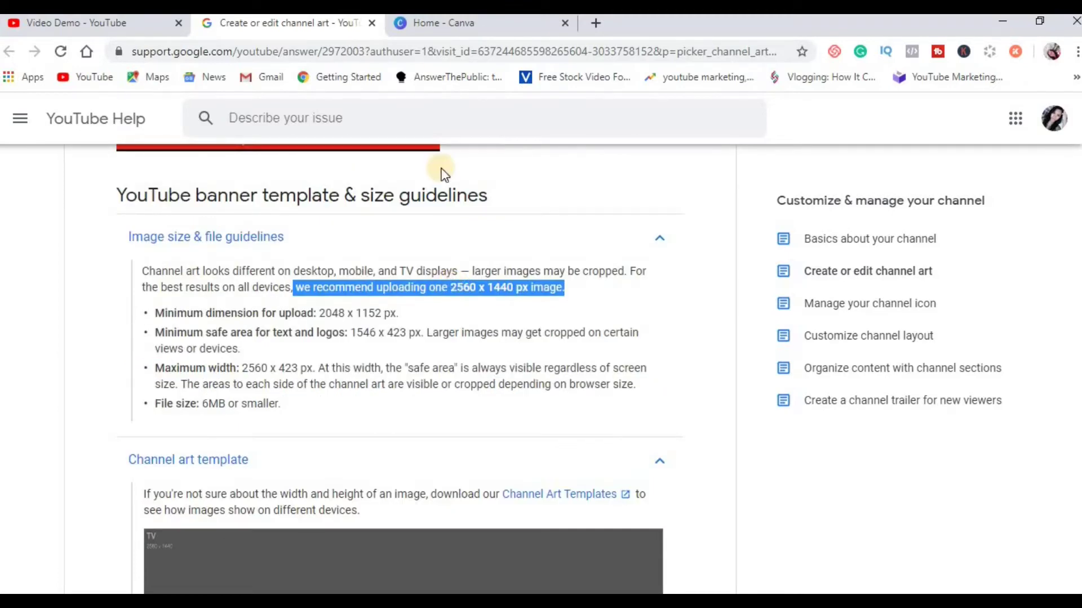
click(465, 24)
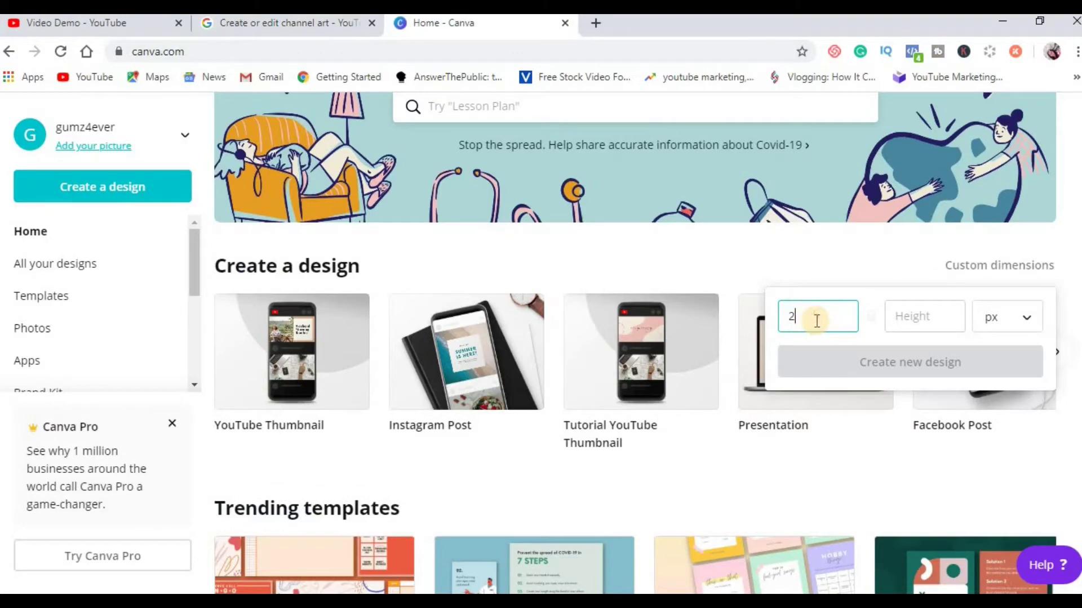
Create a custom-dimension Canva design of 2560 x 1440 px.
click(816, 321)
text(2560)
click(900, 309)
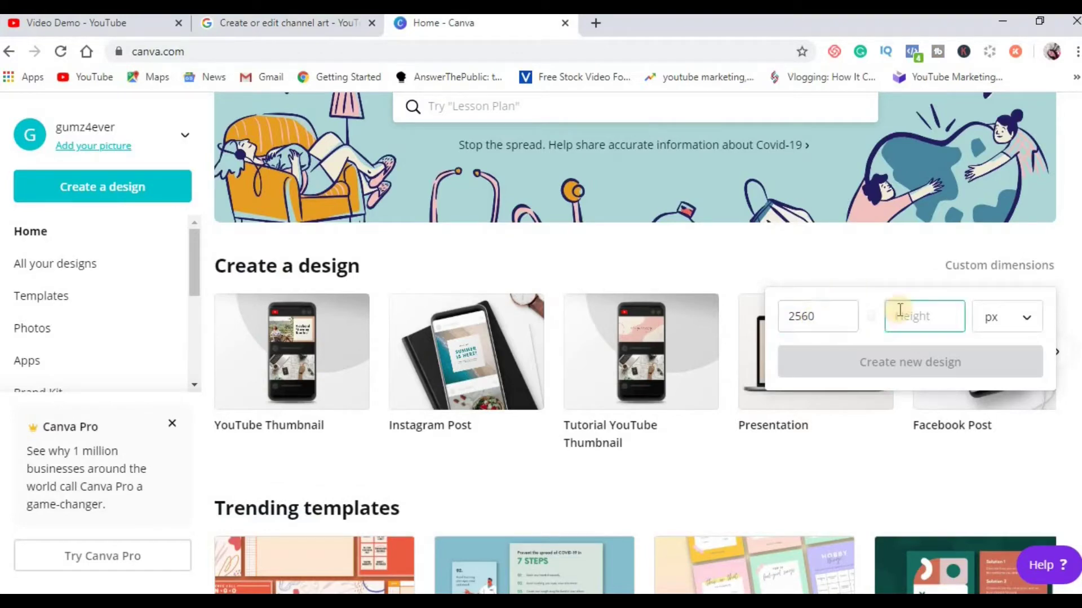
text(1440)
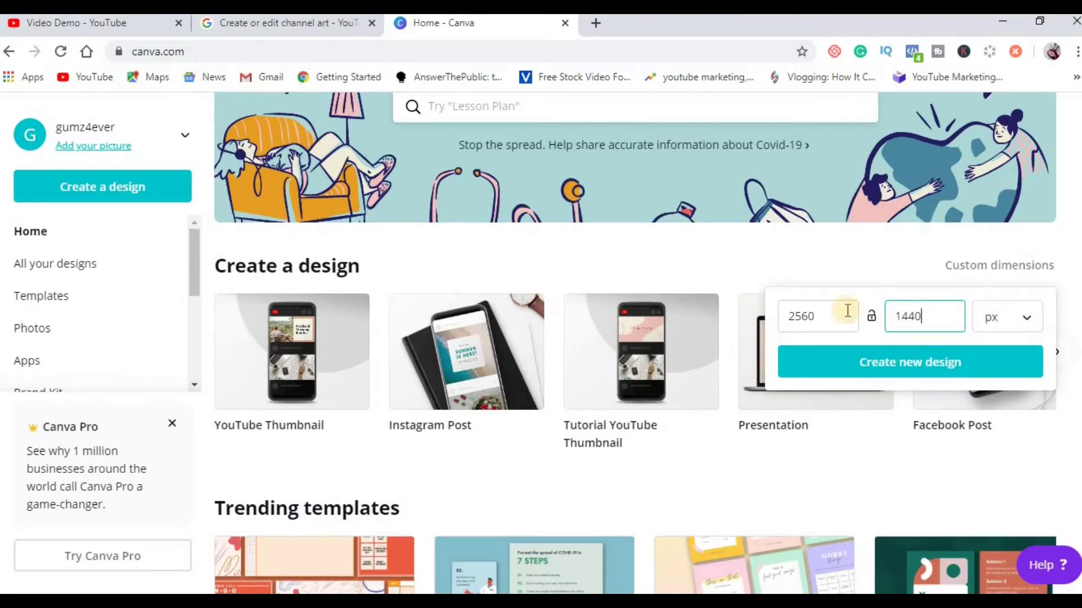
click(928, 367)
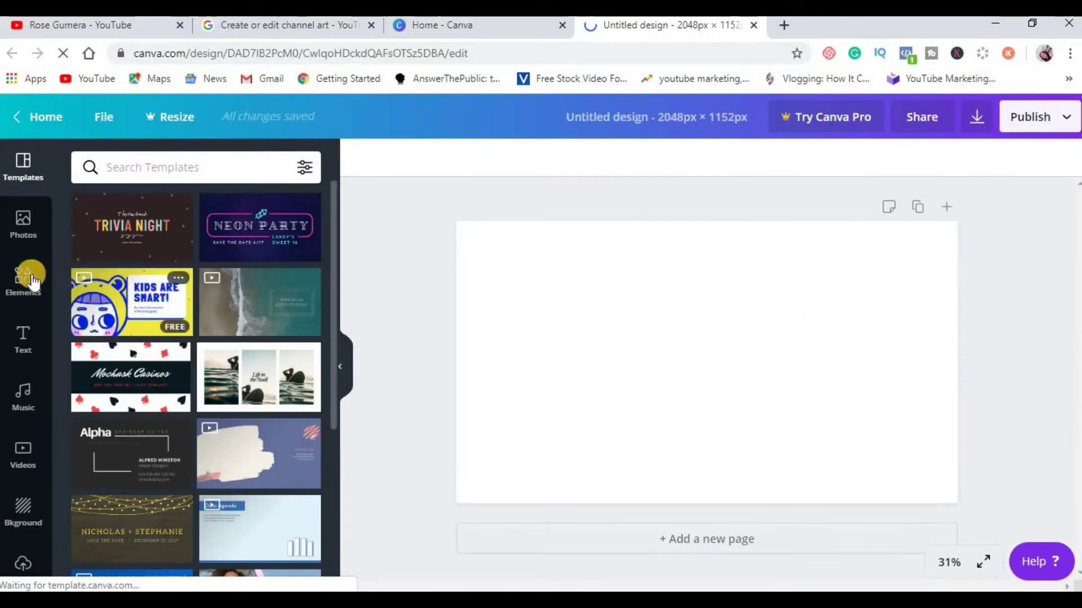
Upload the saved channel art template file into the design's Uploads panel.
scroll(27, 386, down, 2)
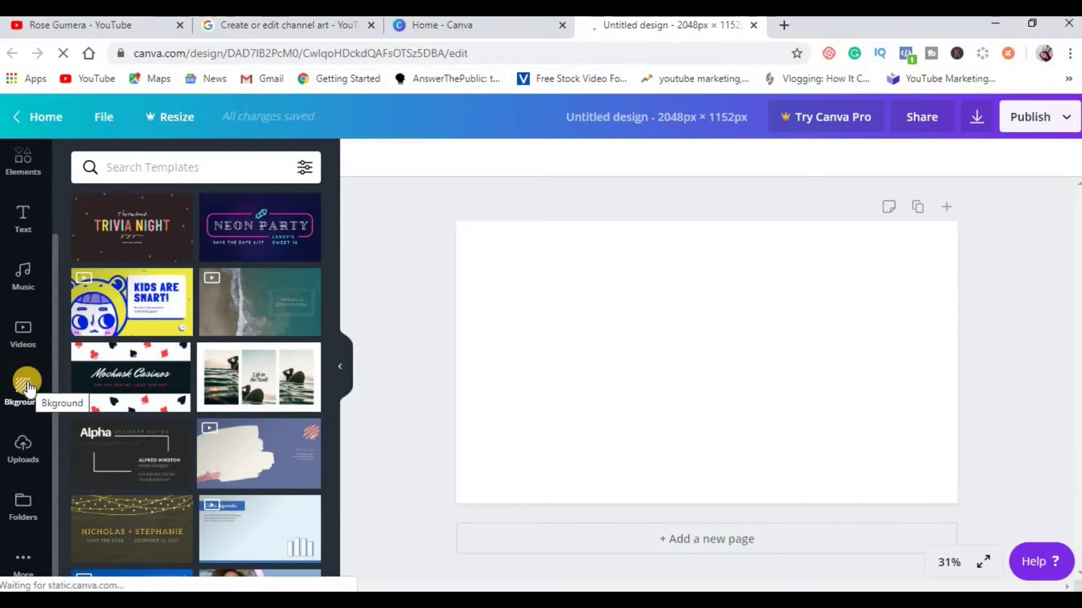
click(296, 21)
click(665, 24)
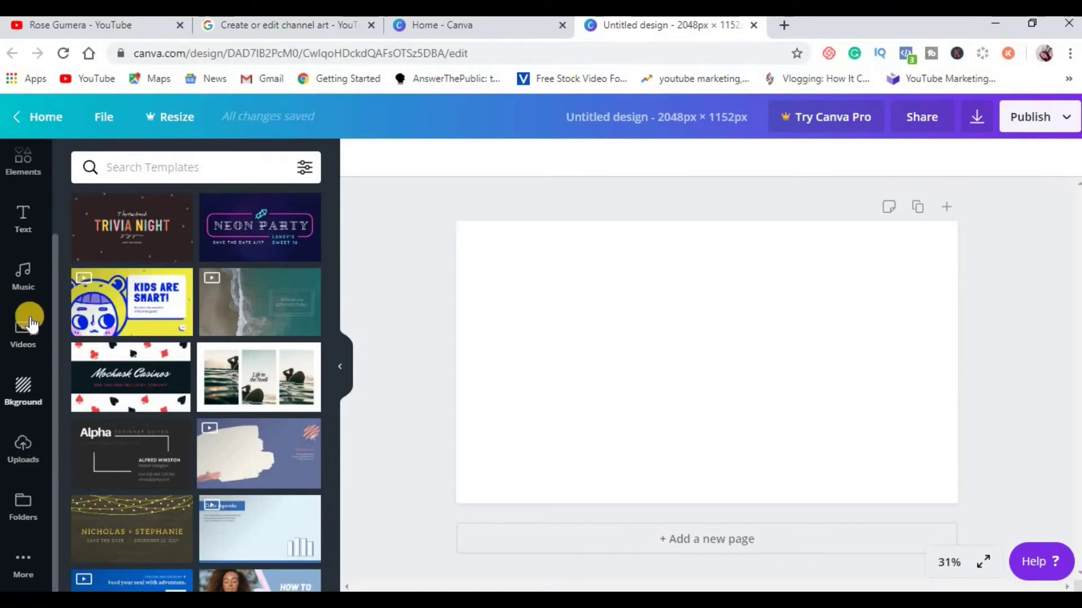
click(22, 450)
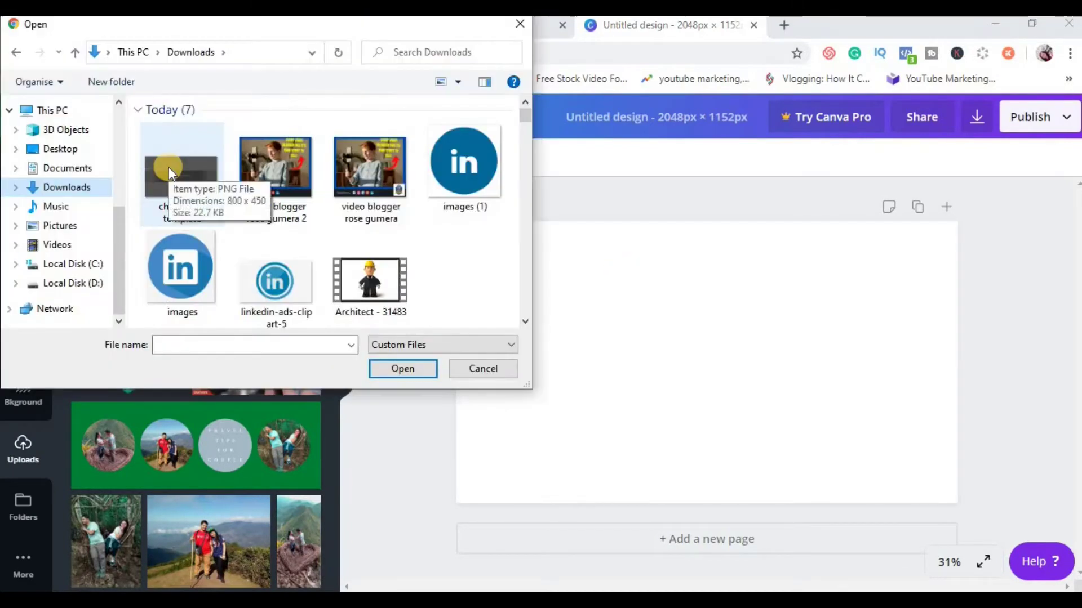
click(167, 167)
click(404, 369)
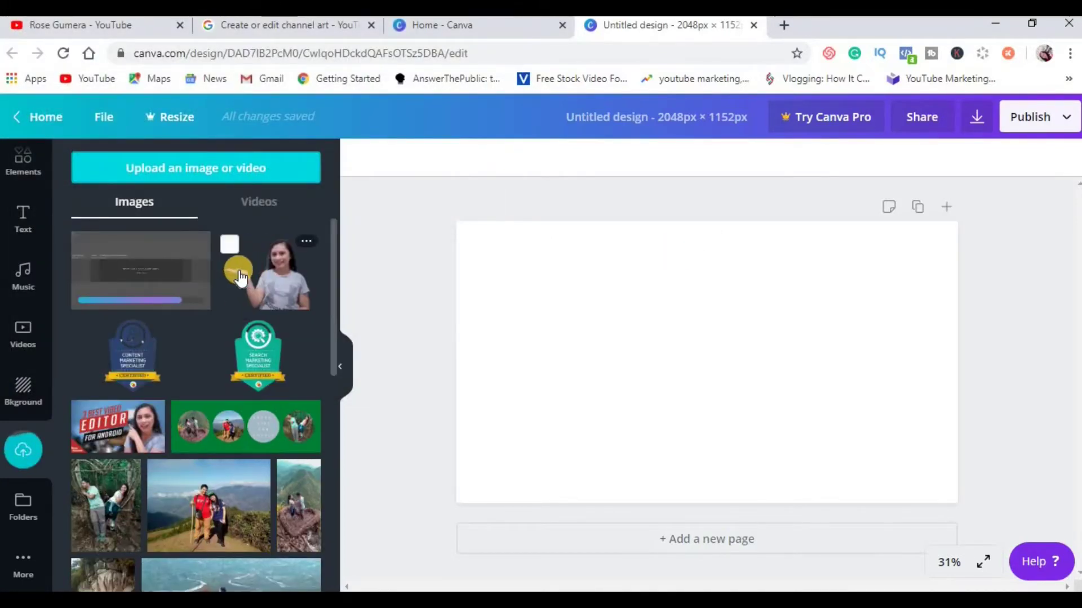
Add the template to the page, stretch it to cover the whole page, and zoom out.
click(158, 251)
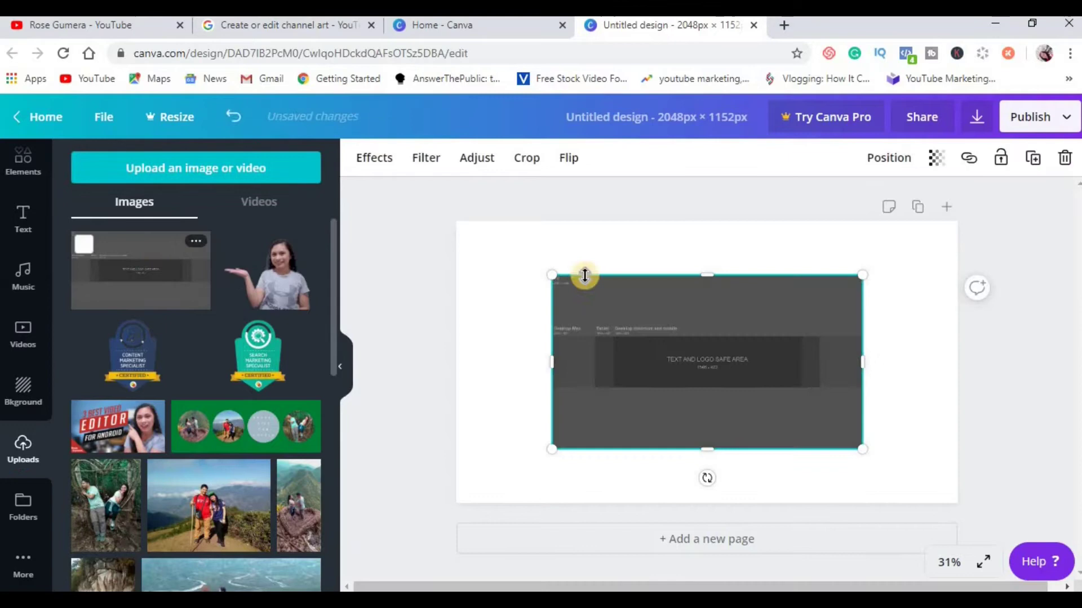
drag(553, 277, 450, 203)
drag(672, 304, 702, 322)
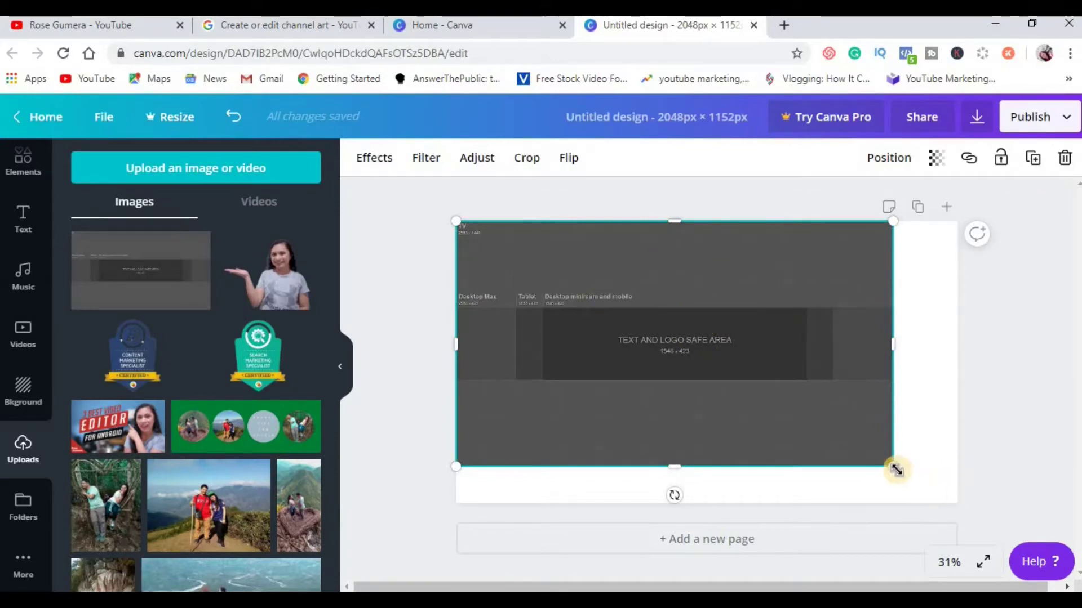
drag(918, 486, 957, 502)
click(474, 238)
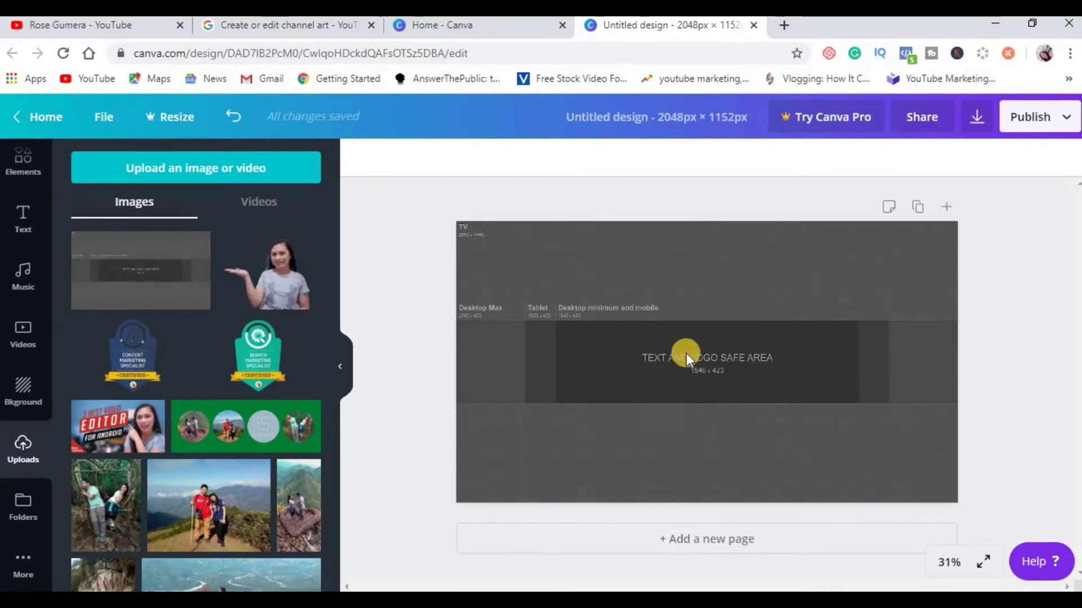
key(ctrl+minus)
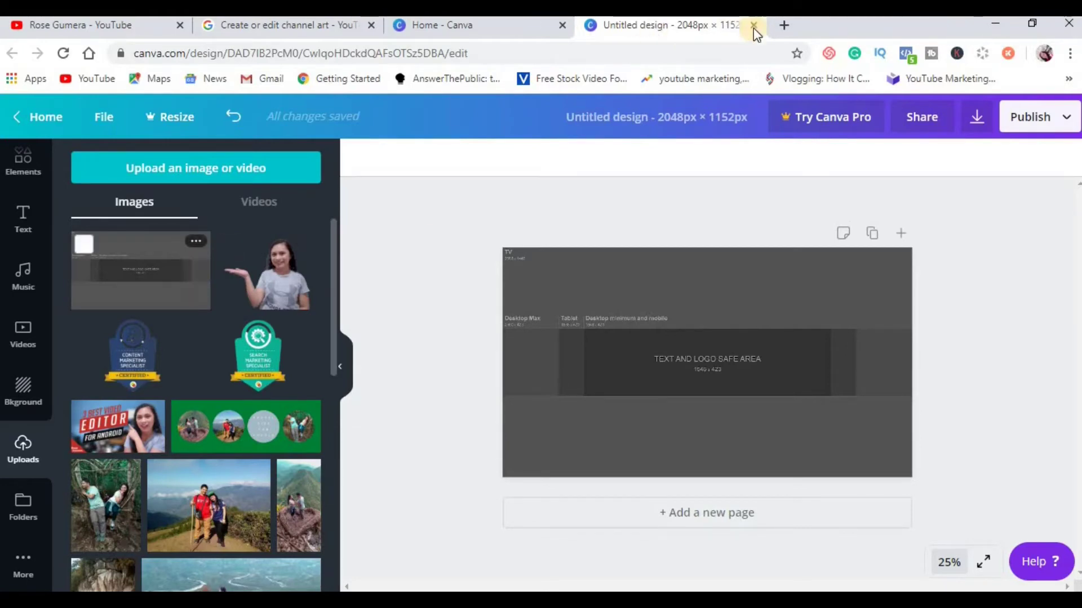
Load the remove.bg website in a new Chrome tab.
click(785, 26)
text(remove.bg)
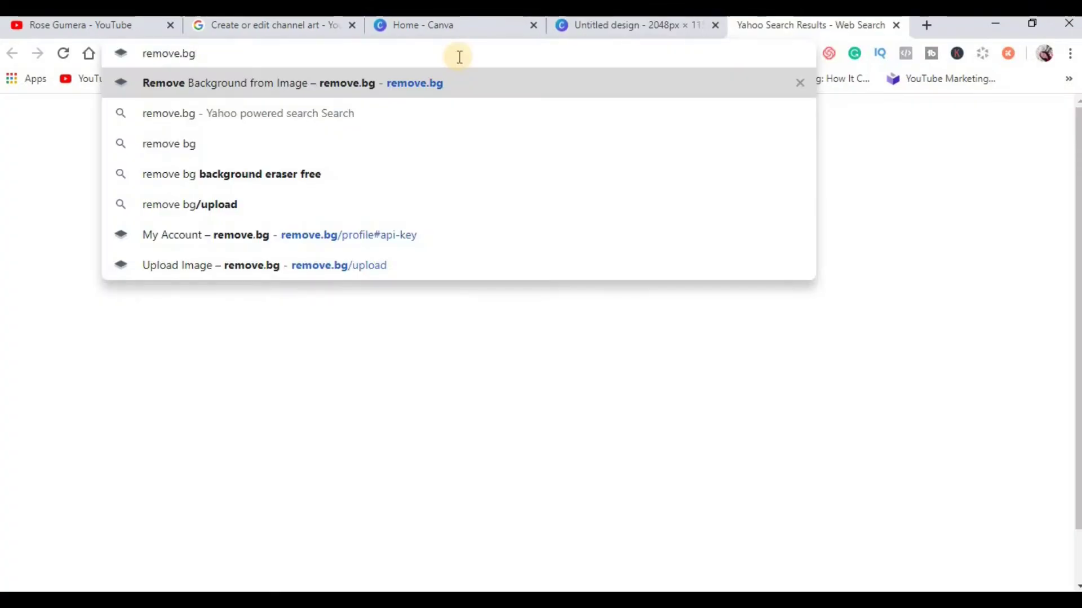
key(Return)
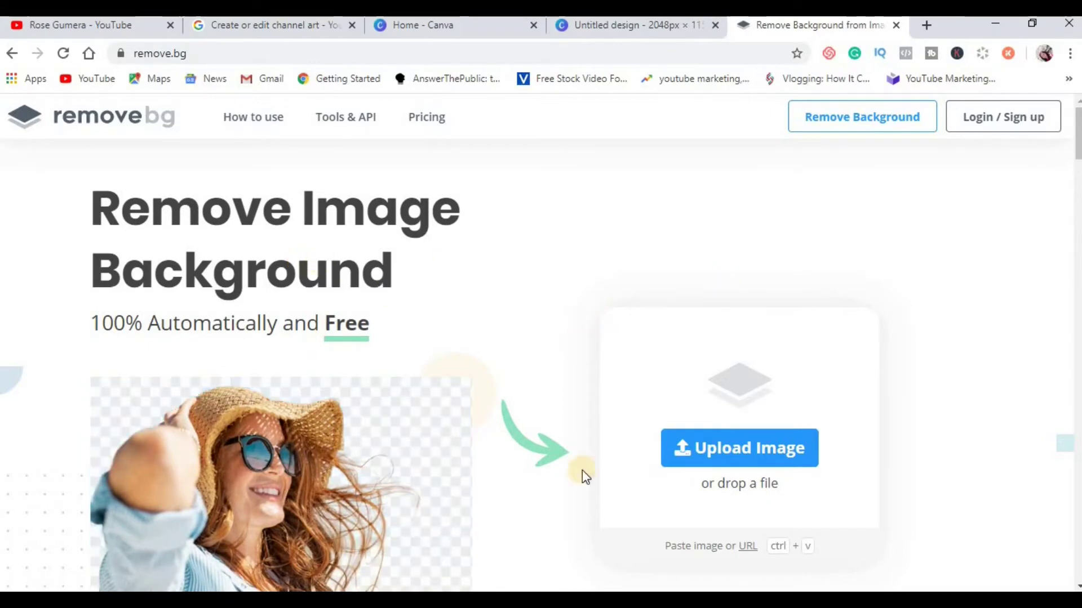
Upload the pointing-pose photo to remove.bg to strip its background, then return to Canva.
click(728, 451)
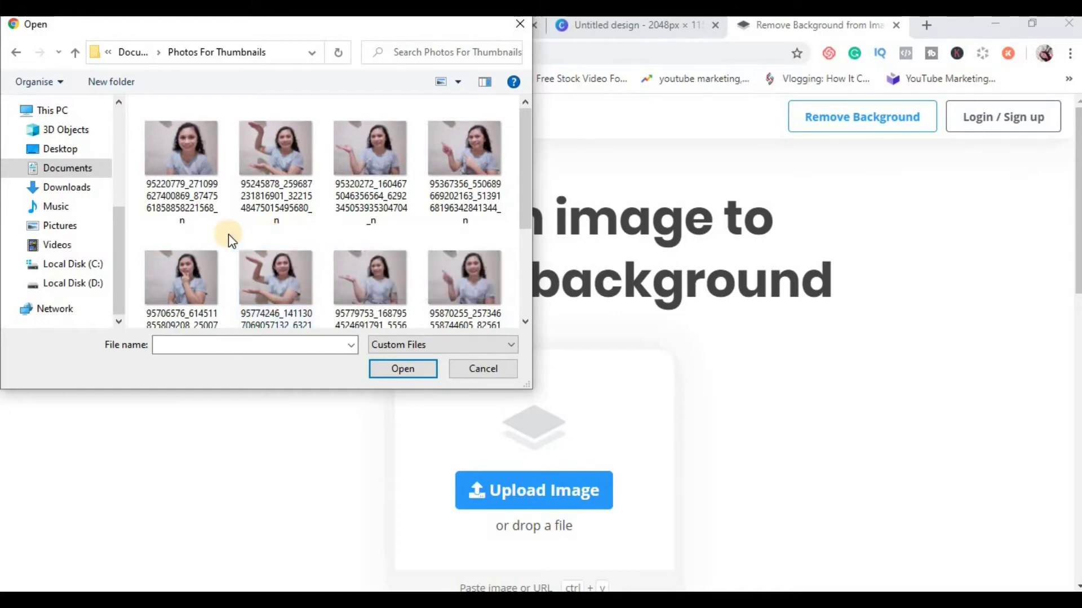
click(469, 155)
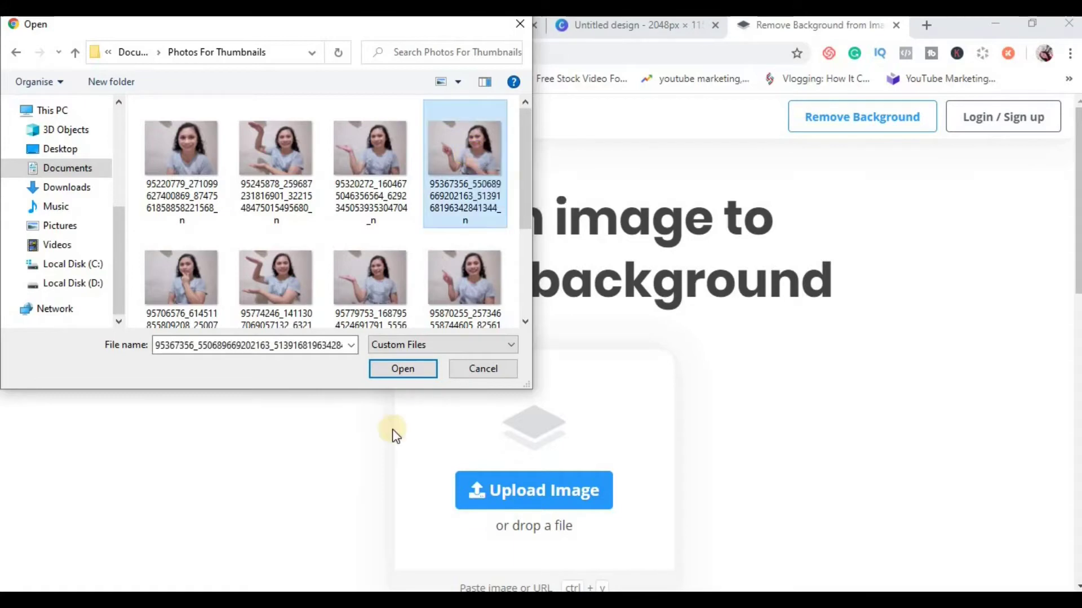
click(403, 368)
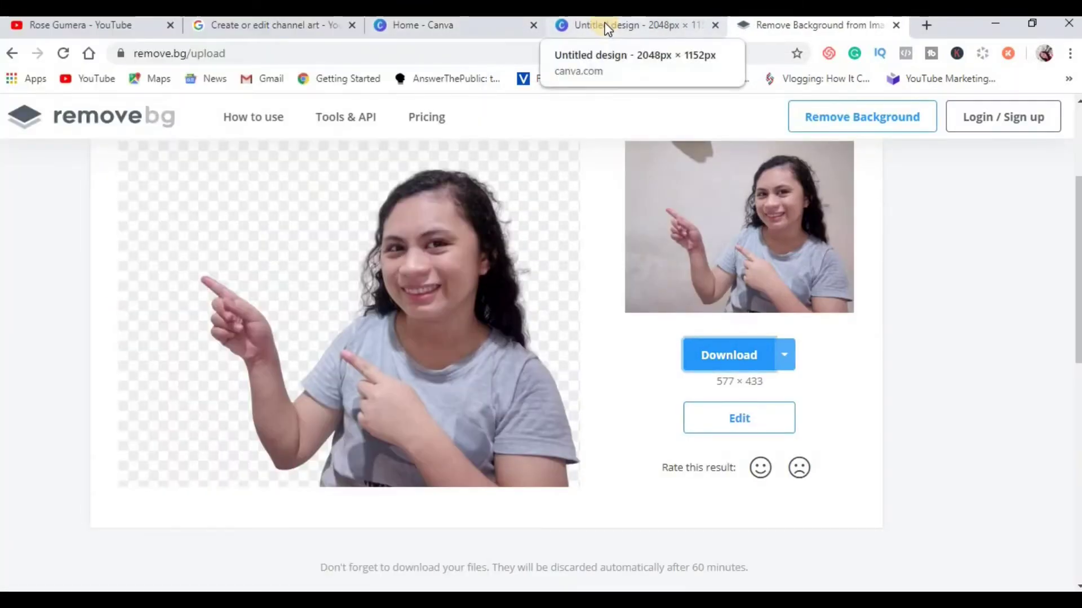
click(607, 27)
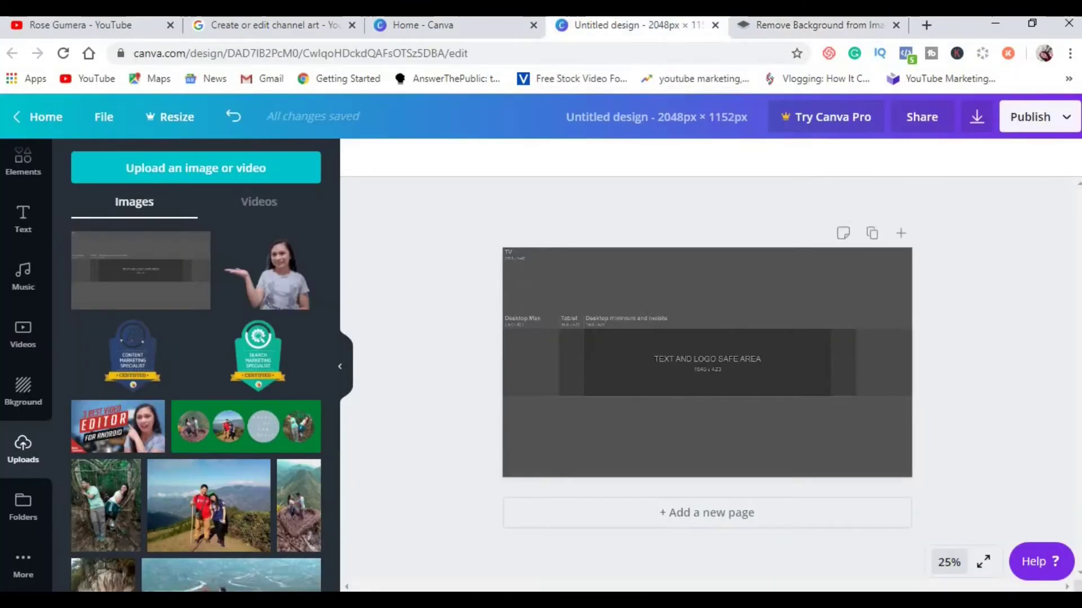
Add the cut-out photo to the page, nudge it left, and flip it horizontally to point right.
click(173, 177)
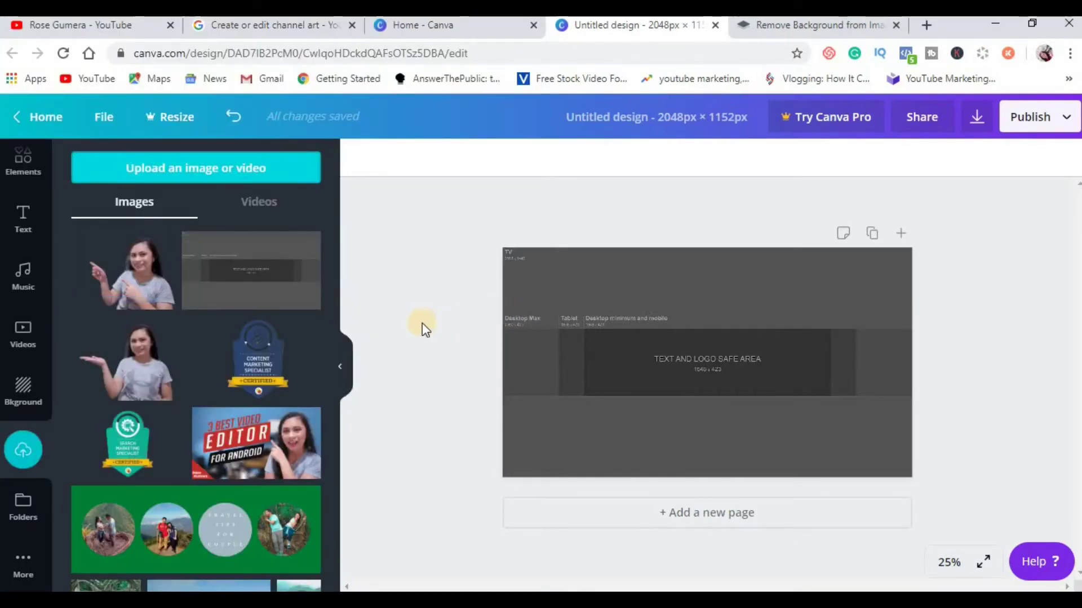
click(122, 272)
drag(654, 292, 626, 292)
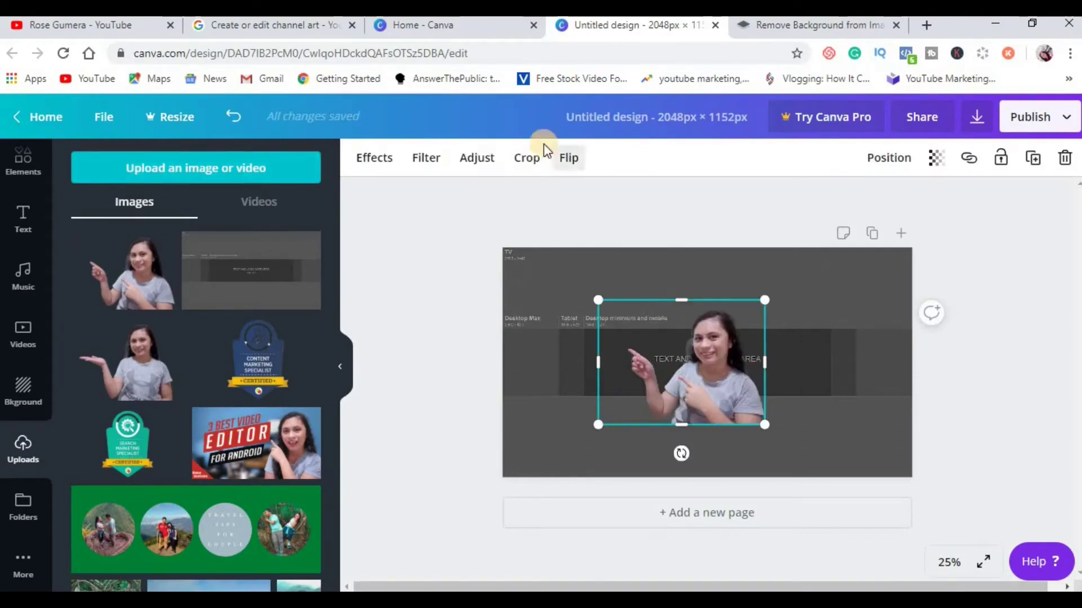
click(570, 159)
click(606, 203)
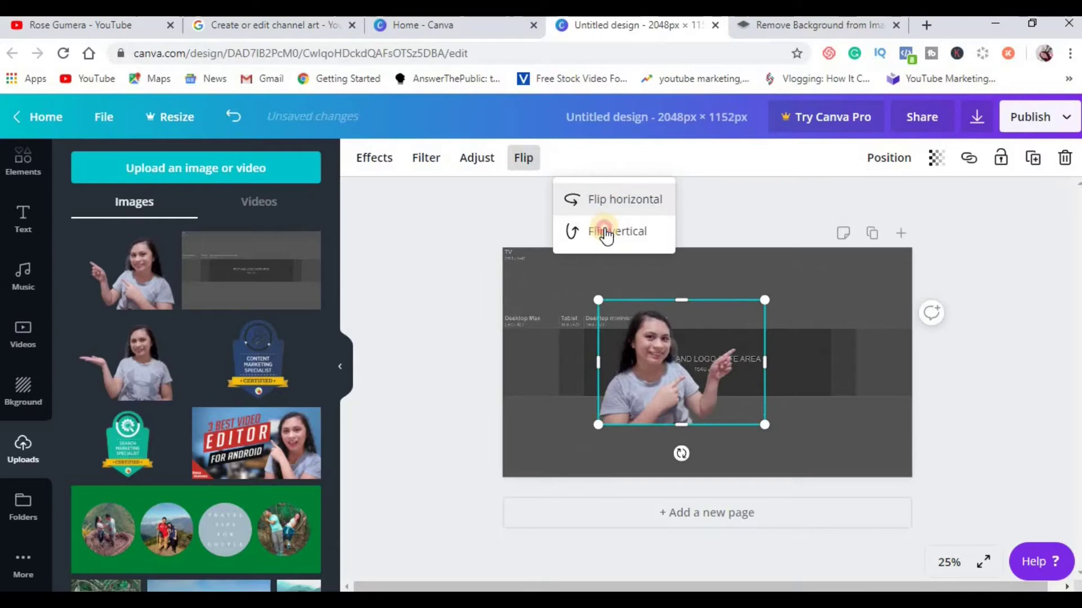
click(604, 231)
click(604, 203)
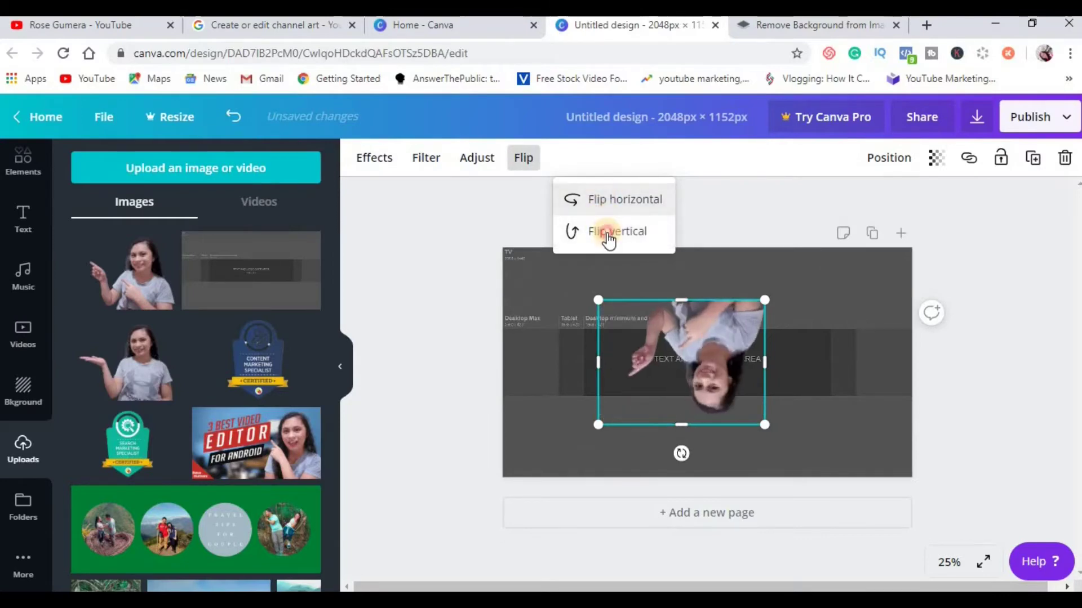
click(604, 231)
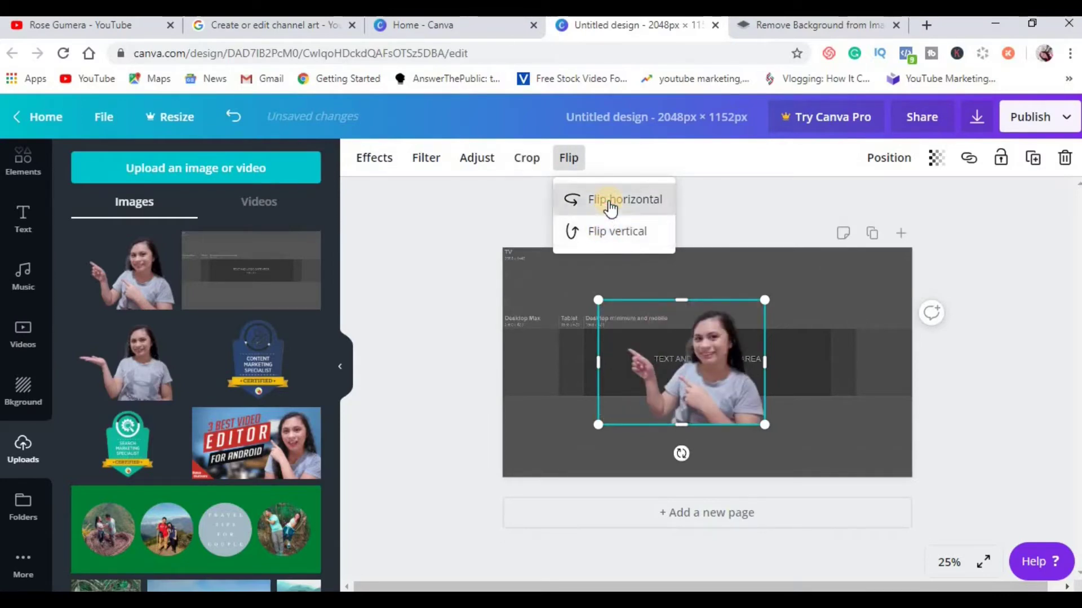
click(605, 204)
Raise the cut-out photo's saturation to 30, then browse the Filter and Effects options.
click(479, 159)
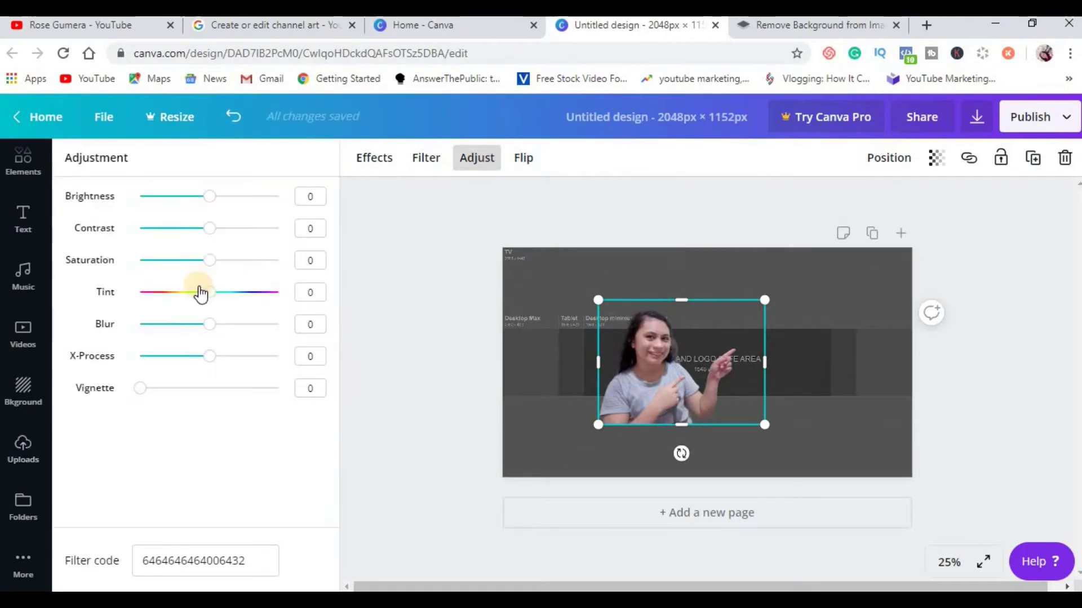
drag(214, 260, 229, 260)
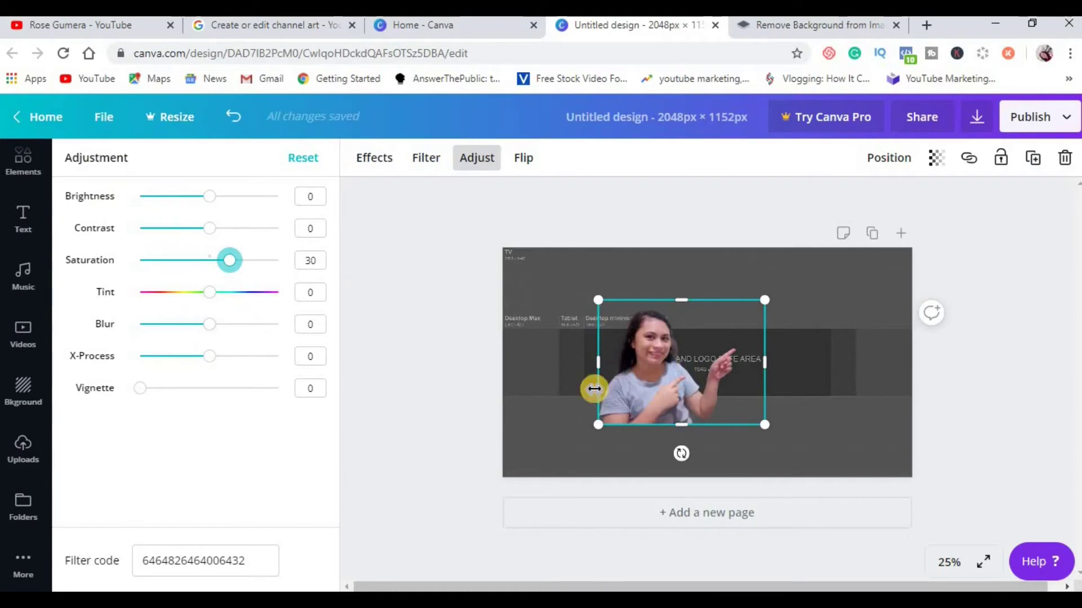
click(426, 158)
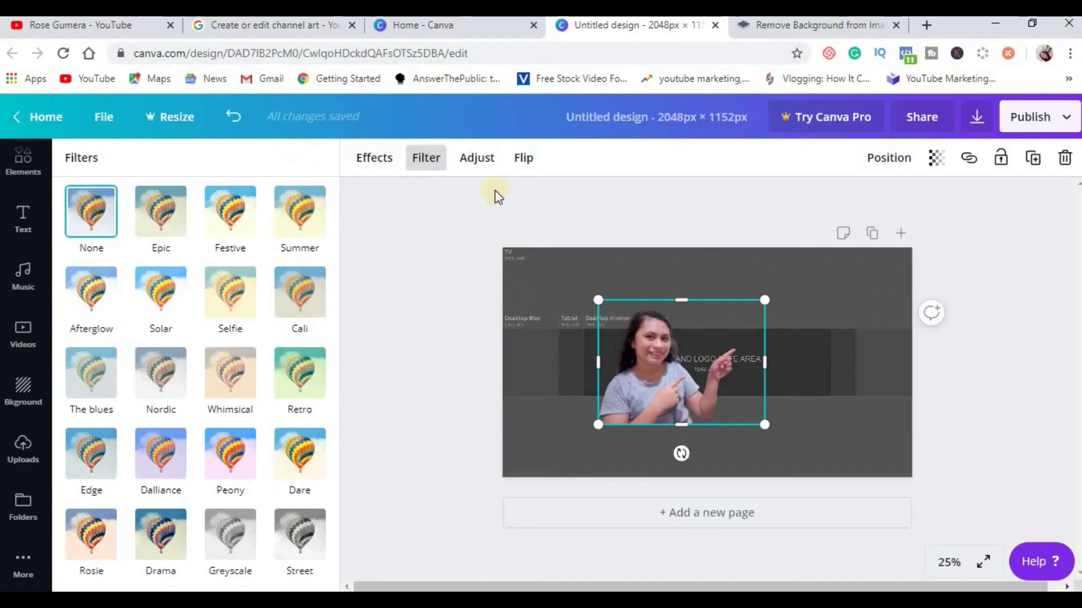
click(380, 160)
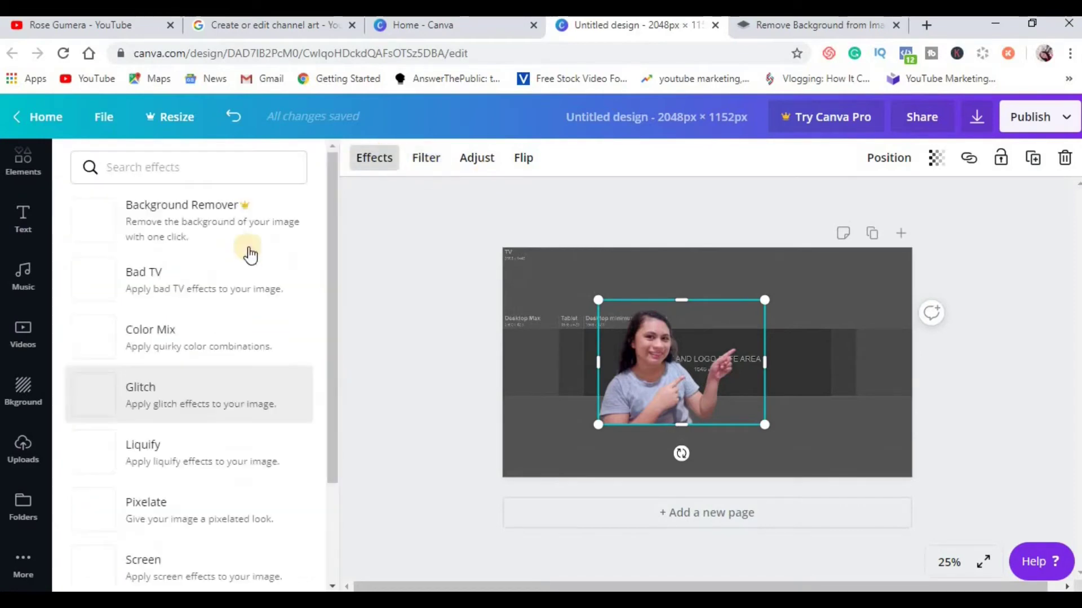
click(536, 276)
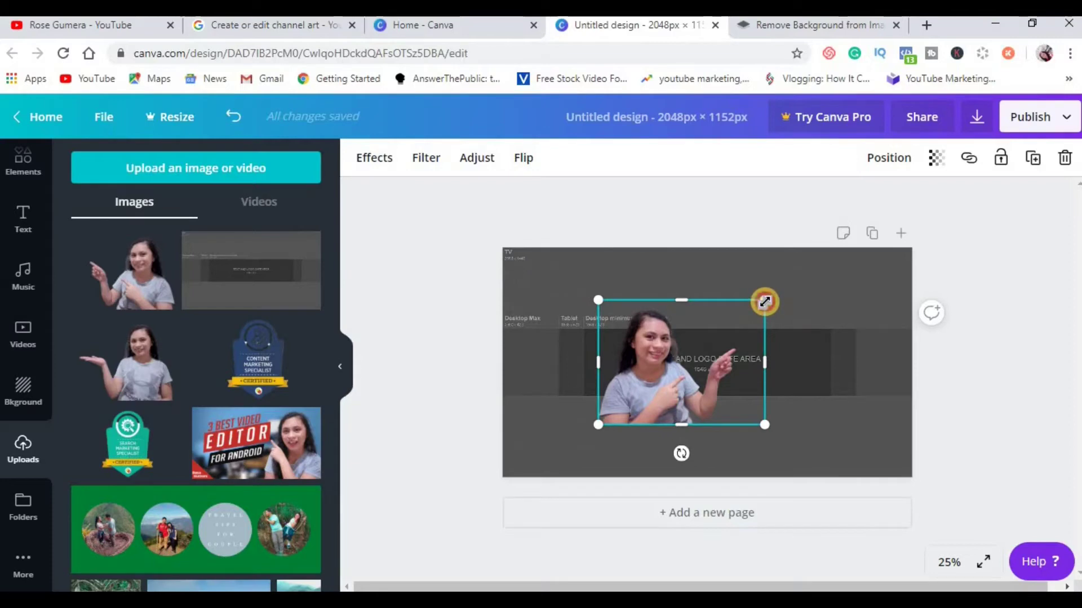
Shrink the cut-out photo to about 442 by 331 and move it into the safe area's left end.
drag(765, 301, 699, 349)
click(617, 393)
drag(618, 393, 610, 379)
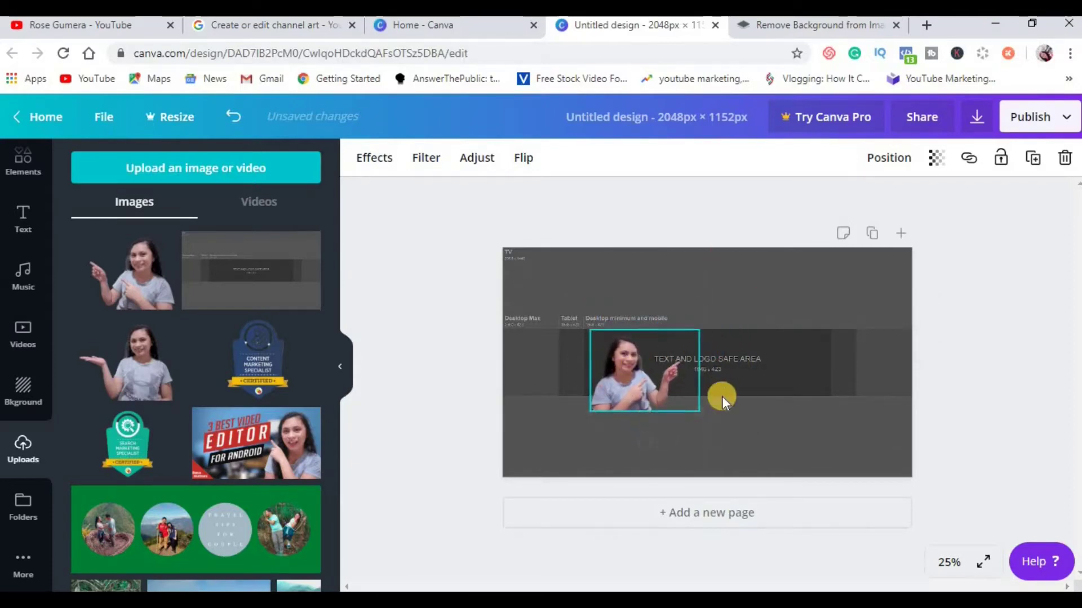
drag(679, 398, 675, 393)
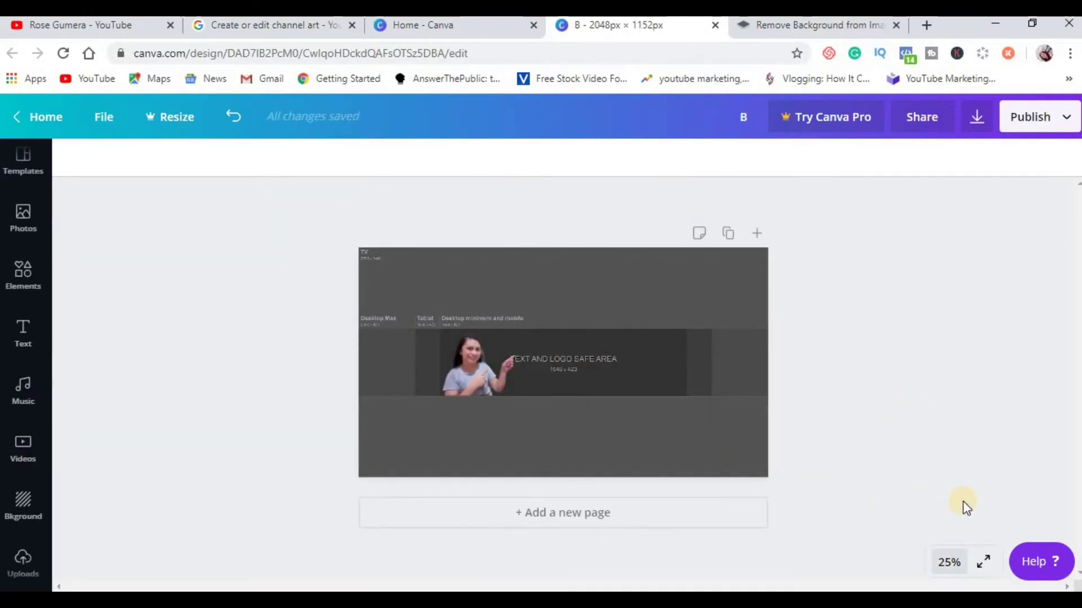
Set the page zoom to 50%.
click(952, 563)
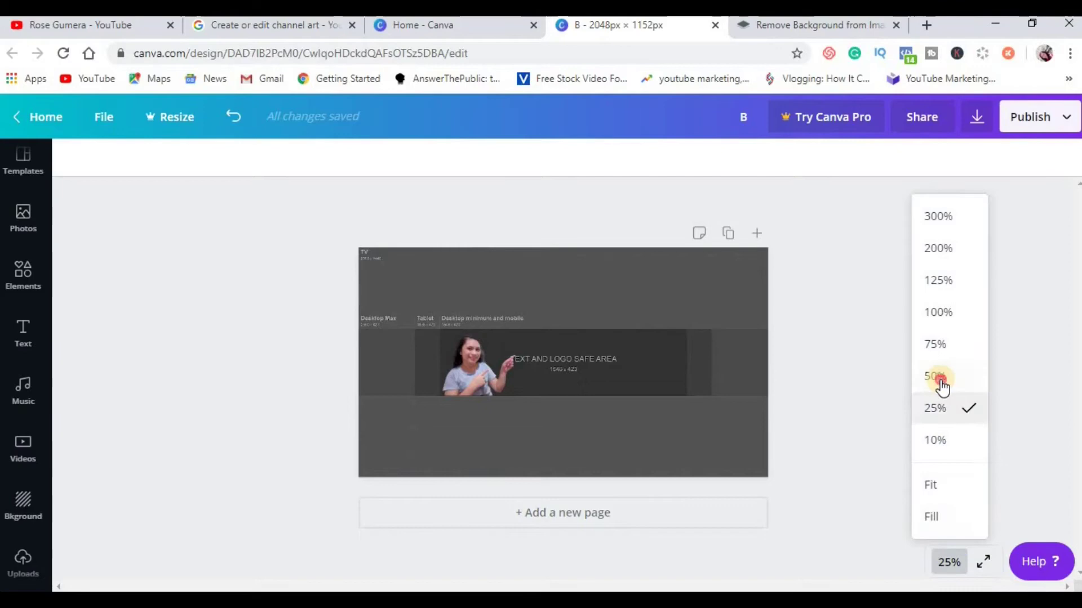
click(941, 380)
scroll(695, 327, down, 2)
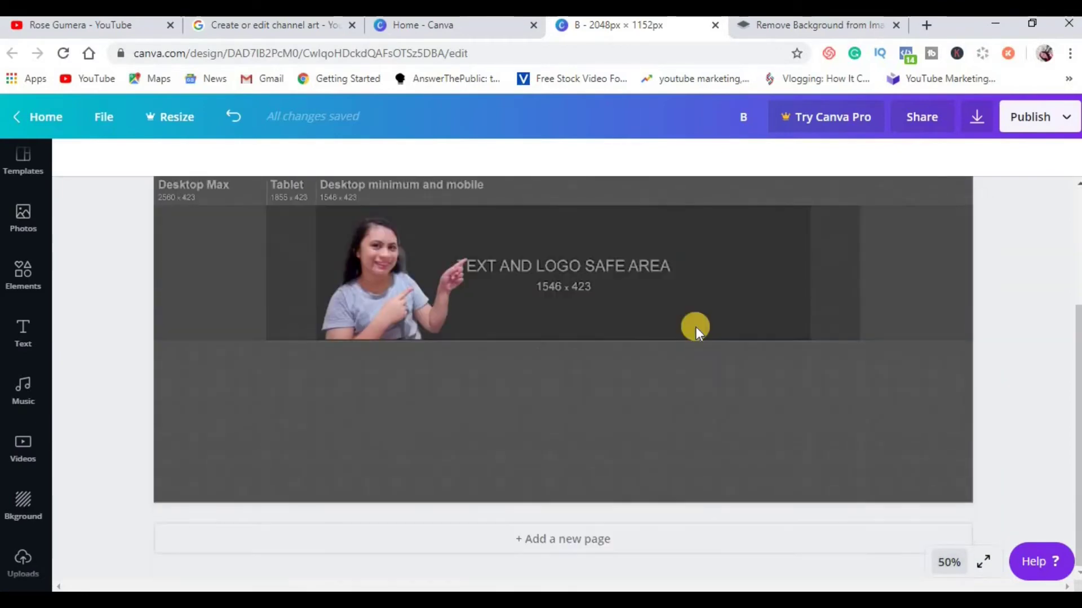
scroll(695, 327, up, 3)
scroll(695, 327, down, 2)
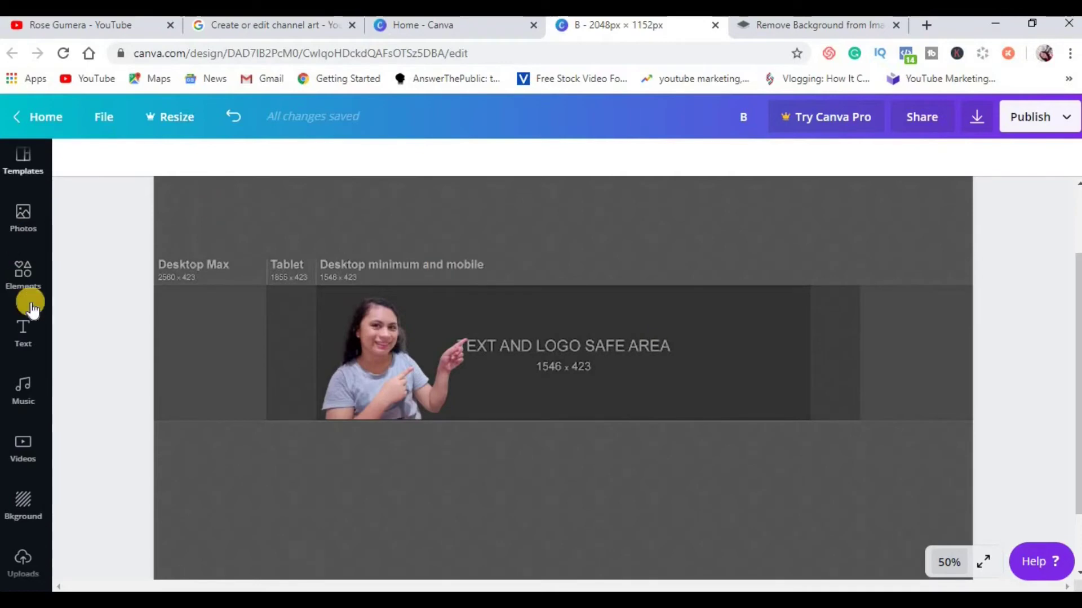
Add a 'MAKE UP TUTORIAL' heading, scaled down slightly, at the top of the safe area.
click(24, 330)
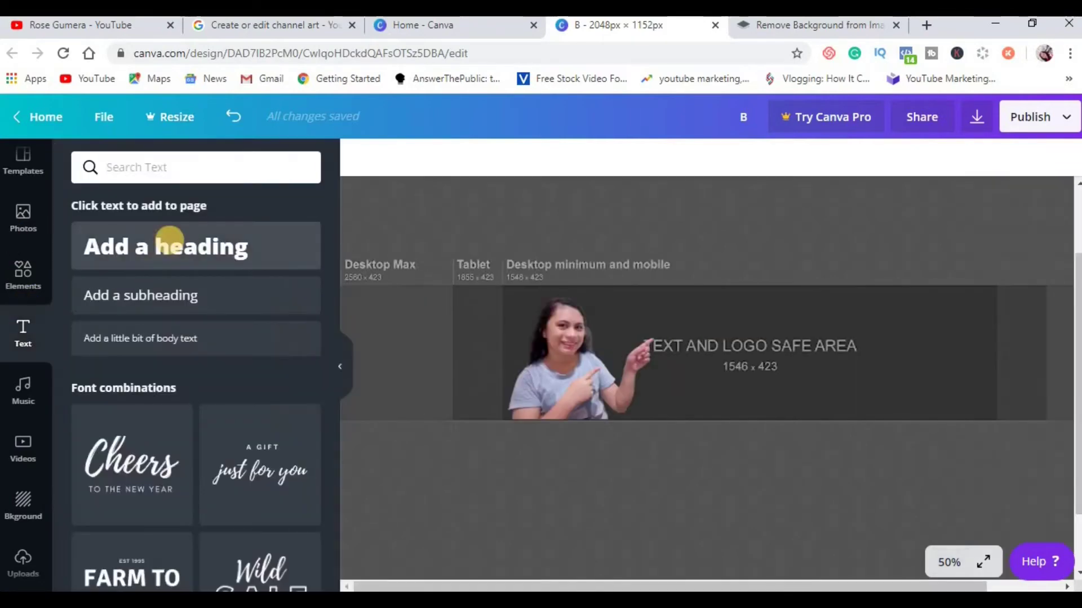
drag(169, 246, 763, 390)
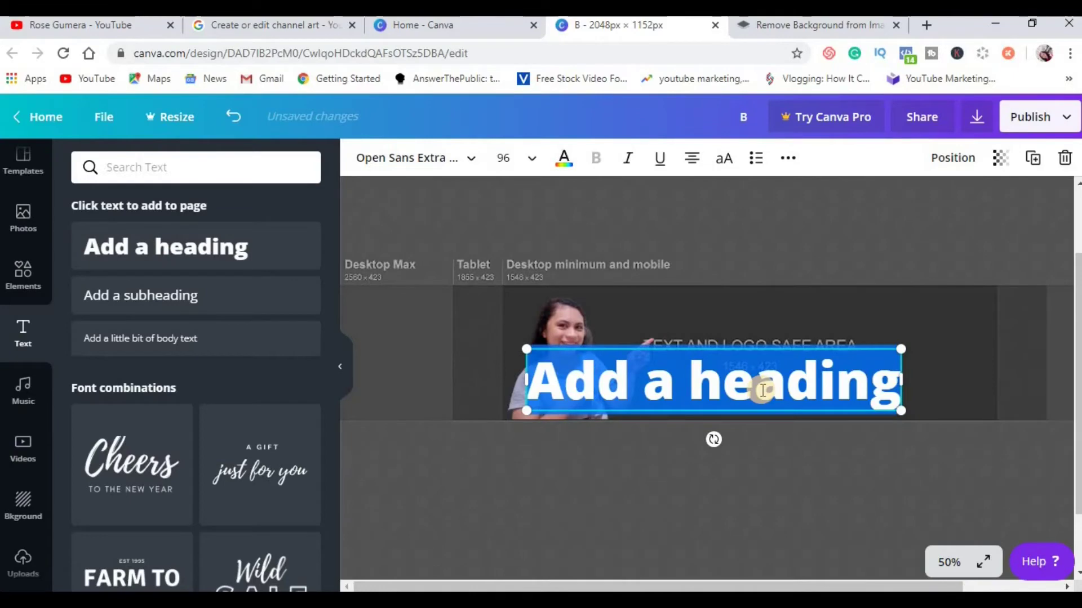
text(MAK)
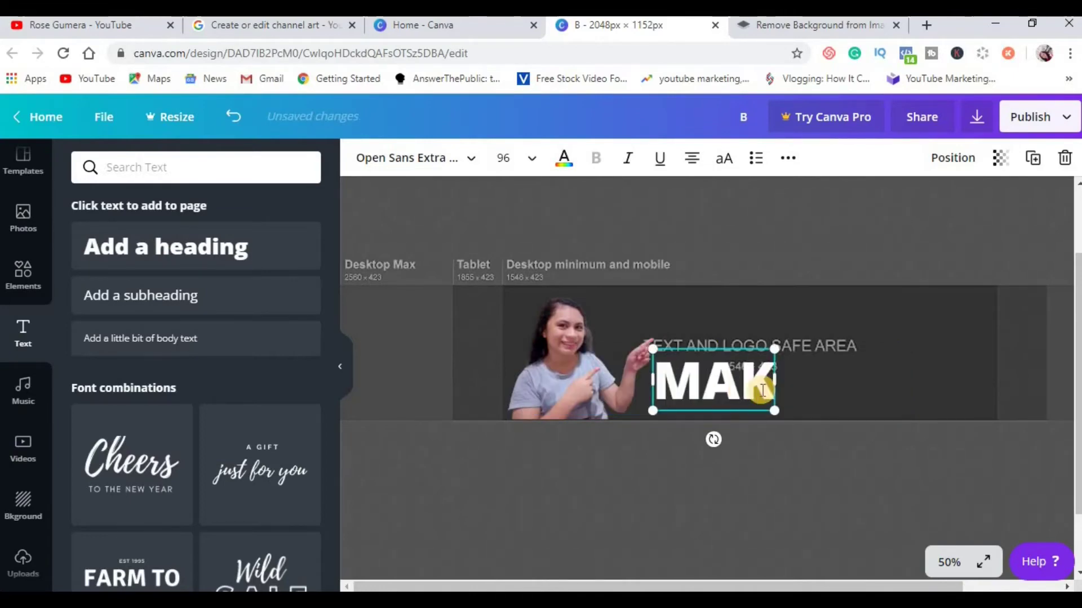
text(E UP TUTORIAL)
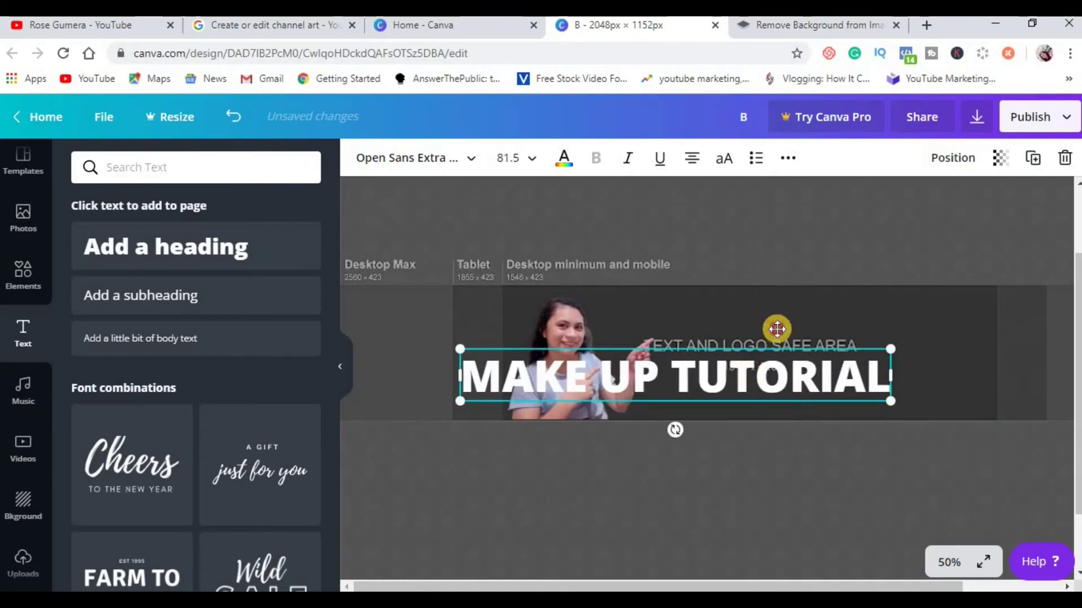
drag(776, 329, 842, 293)
drag(559, 352, 595, 344)
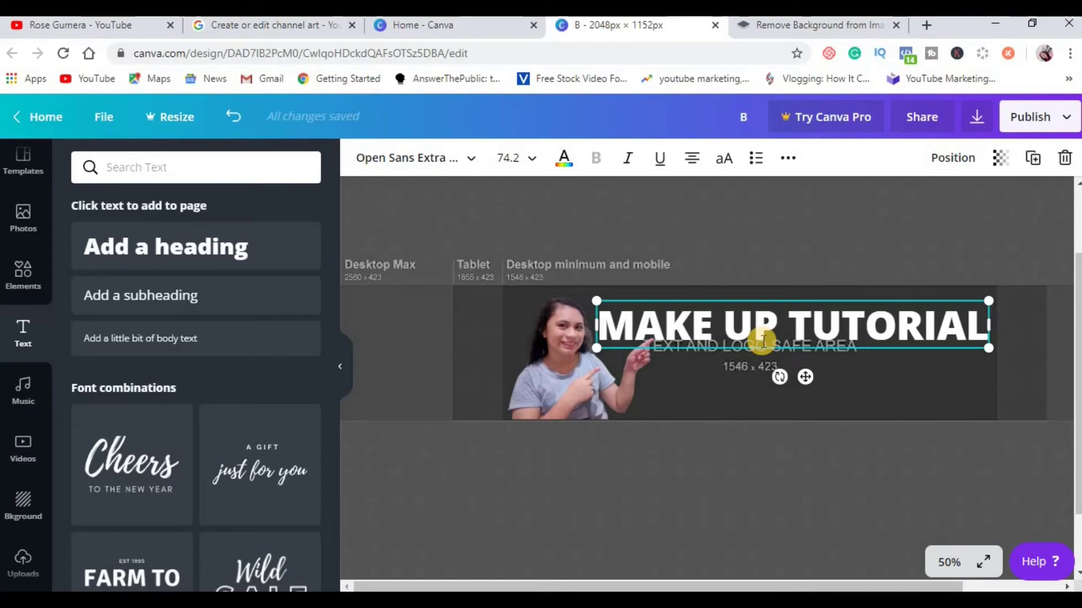
mouse_move(762, 340)
mouse_down()
mouse_move(683, 340)
mouse_move(748, 331)
mouse_up()
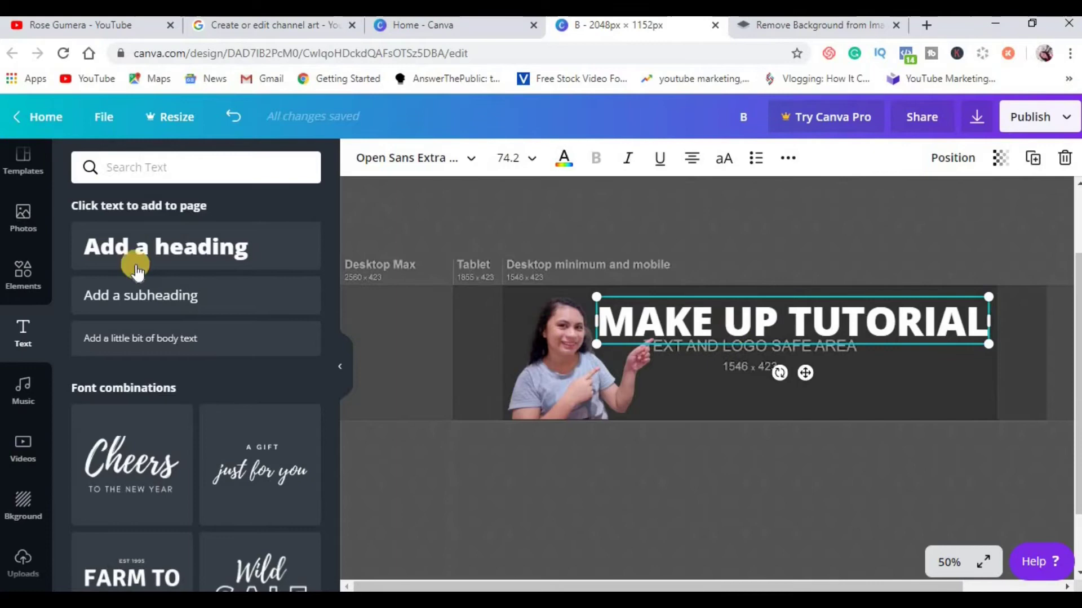
Add a second heading reading 'FOR BEGINNERS' below the first title.
click(149, 239)
click(823, 374)
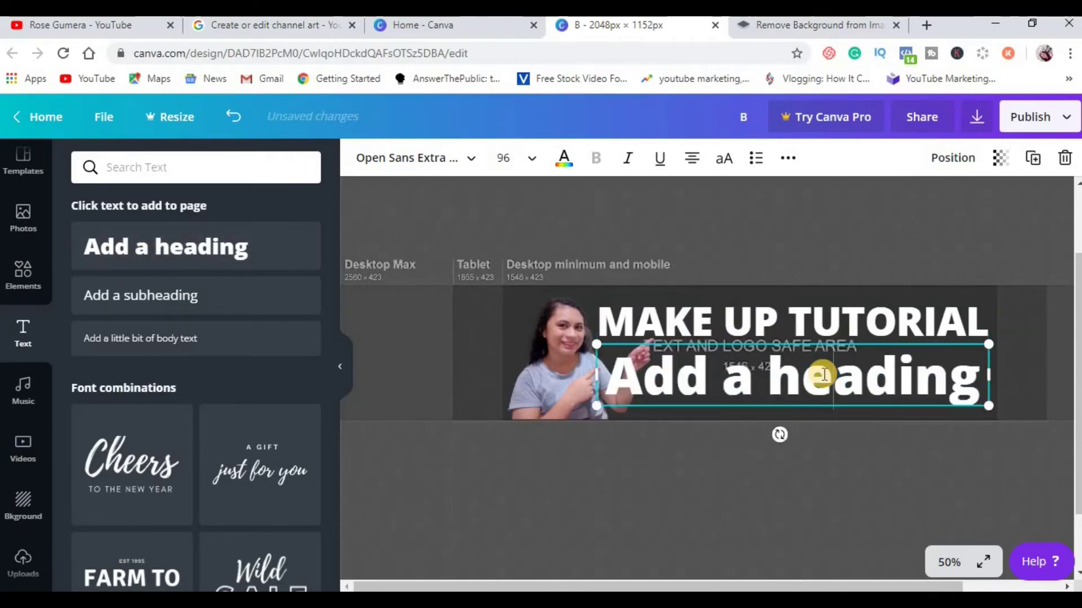
key(ctrl+a)
text(For)
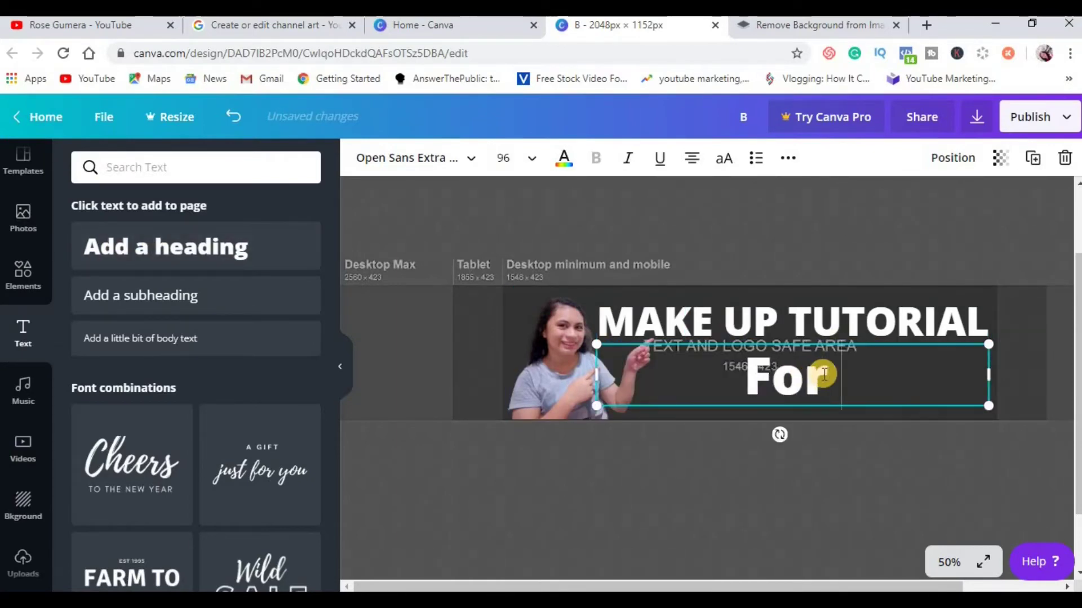
key(BackSpace)
key(BackSpace)
text(OR BEGINNERS)
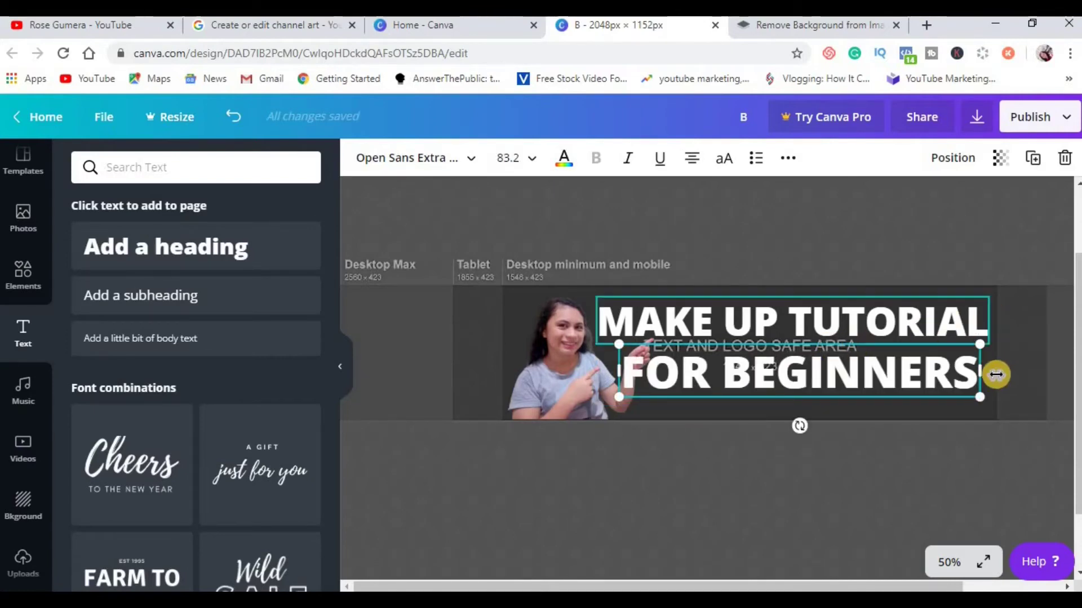
click(866, 334)
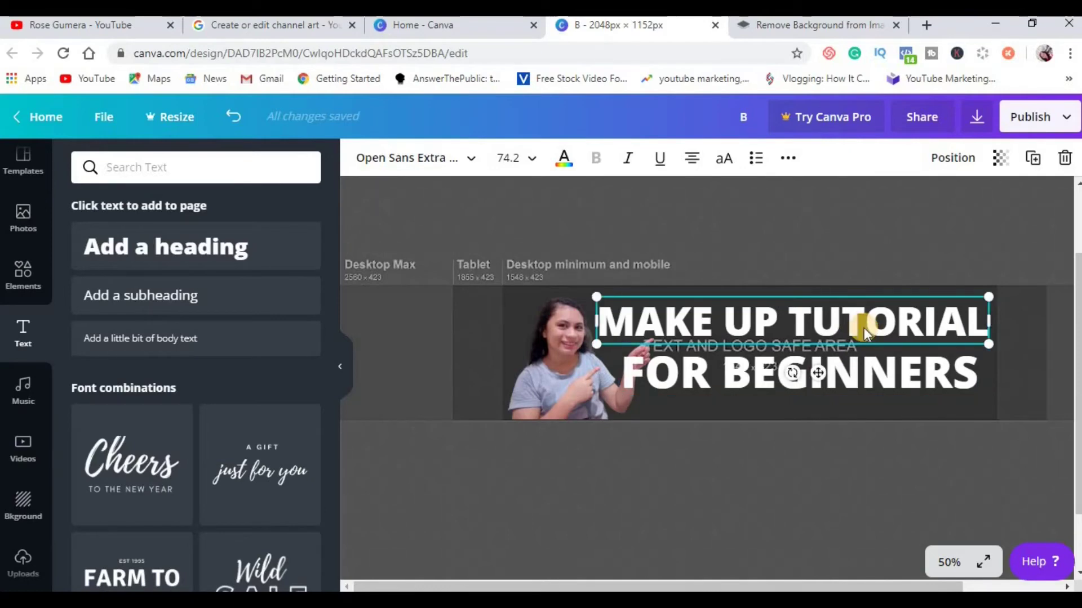
click(340, 367)
key(Escape)
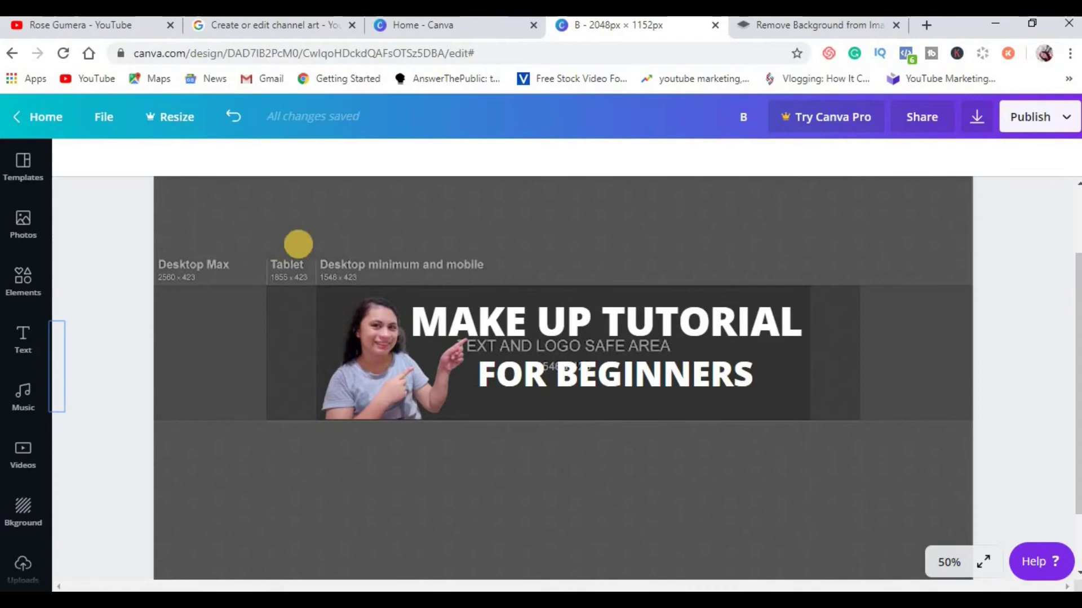
Delete the pointing woman's photo and place the pink-haired woman illustration at the banner's left, sized to its height.
click(23, 285)
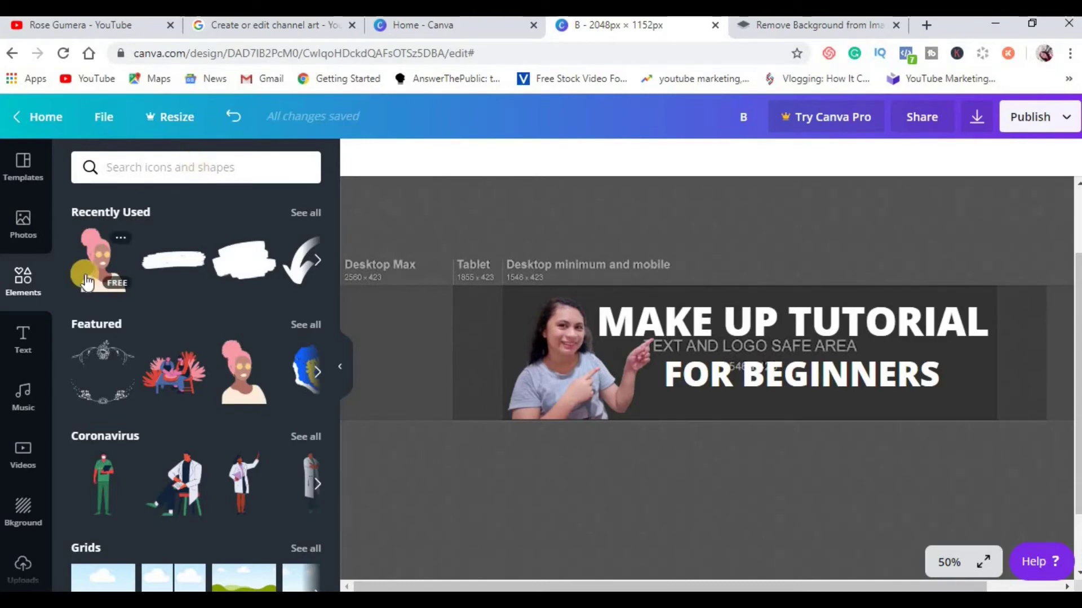
click(549, 378)
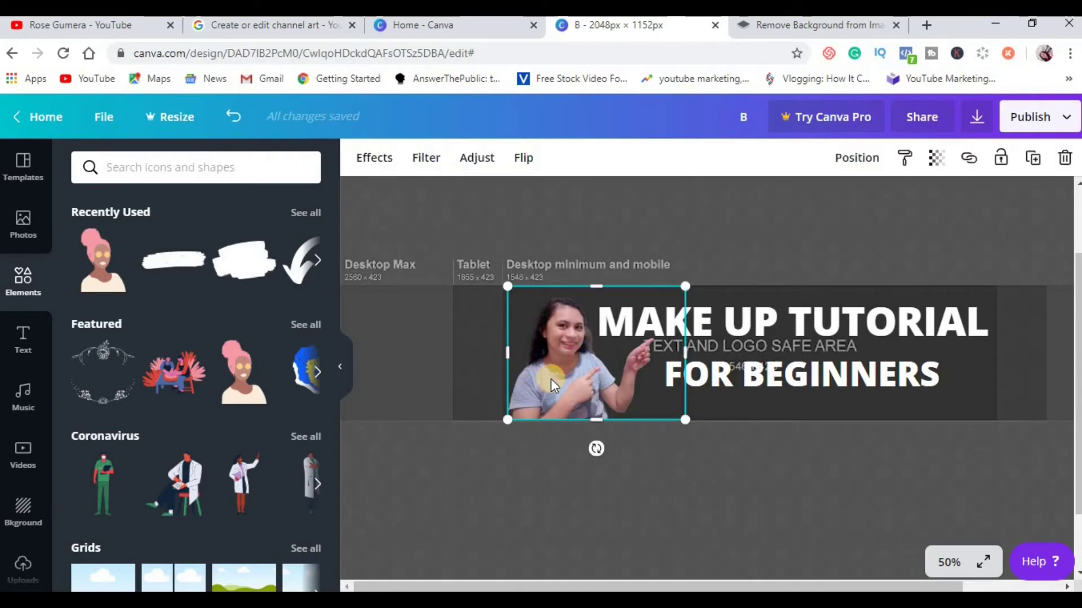
key(Delete)
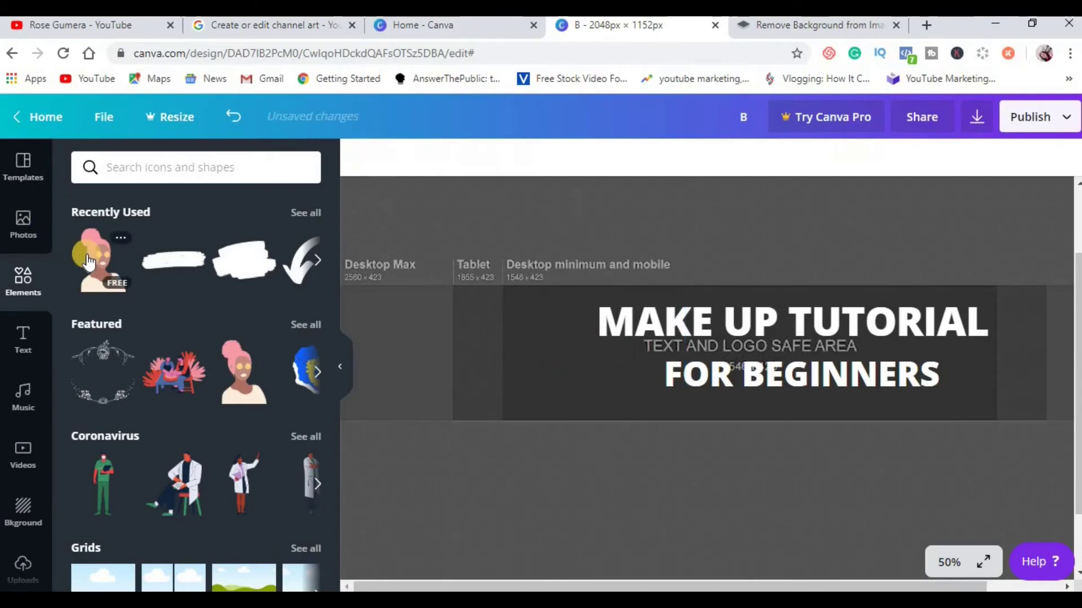
click(88, 262)
drag(727, 394, 561, 395)
drag(631, 445, 680, 502)
click(648, 411)
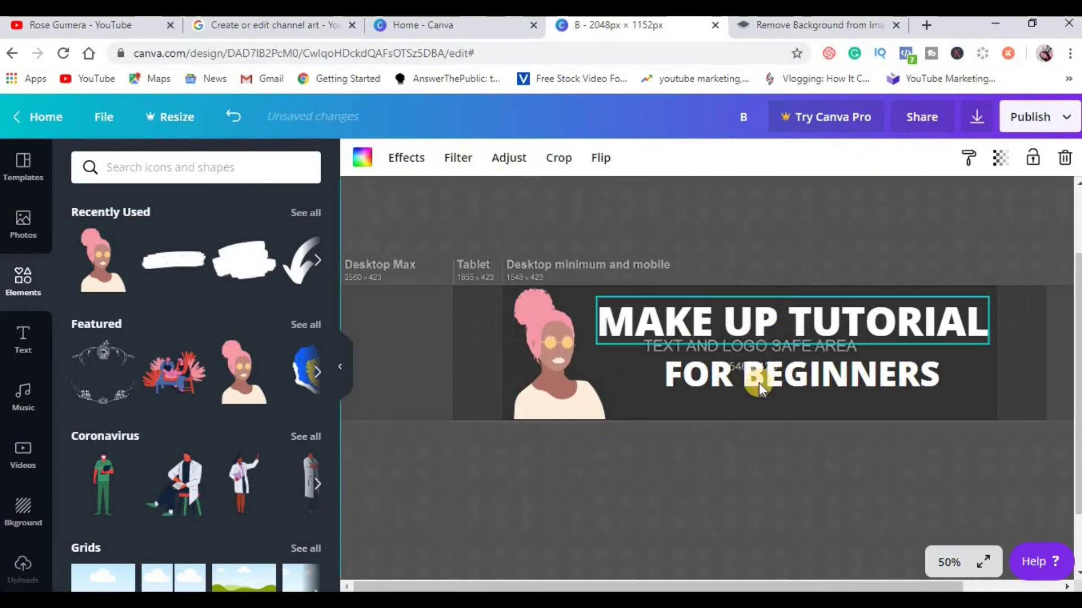
Search graphics for 'MAKE UP' and place the free teal makeup-case graphic beside FOR BEGINNERS.
click(172, 164)
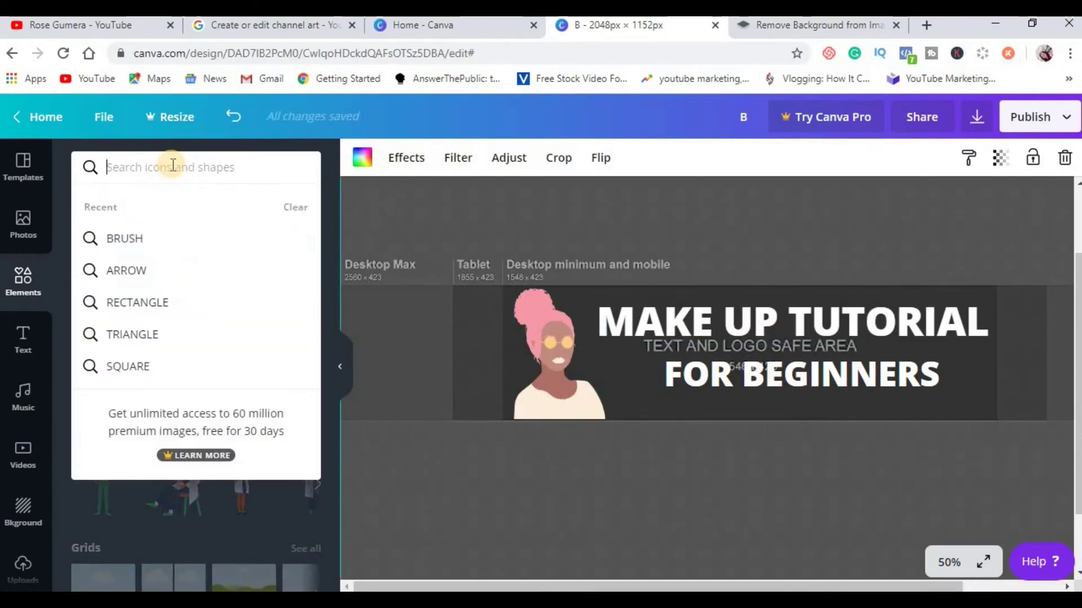
text(MAKE )
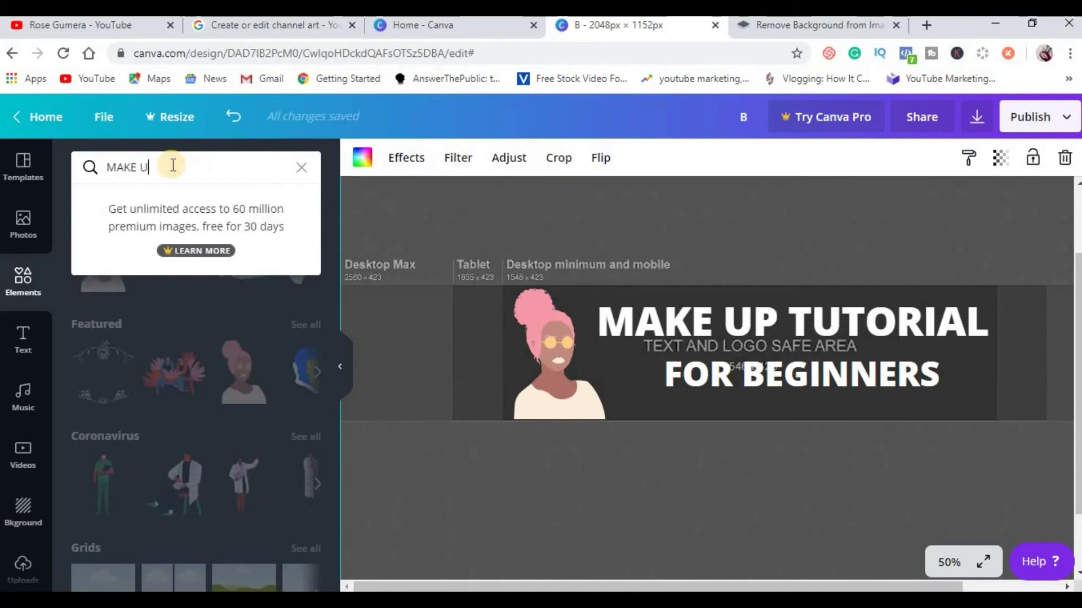
text(UP)
key(Return)
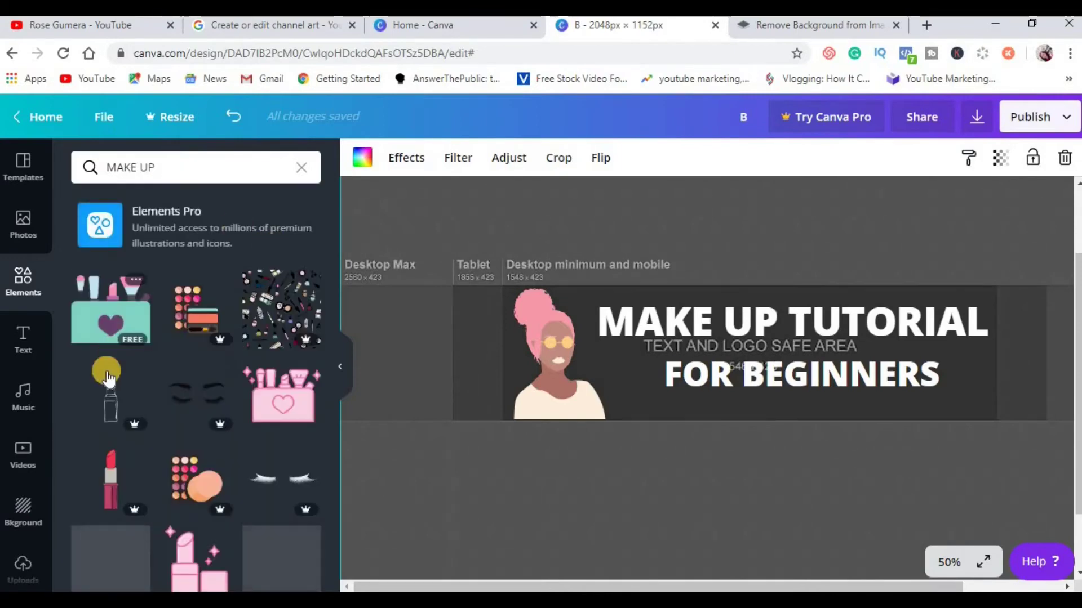
click(102, 324)
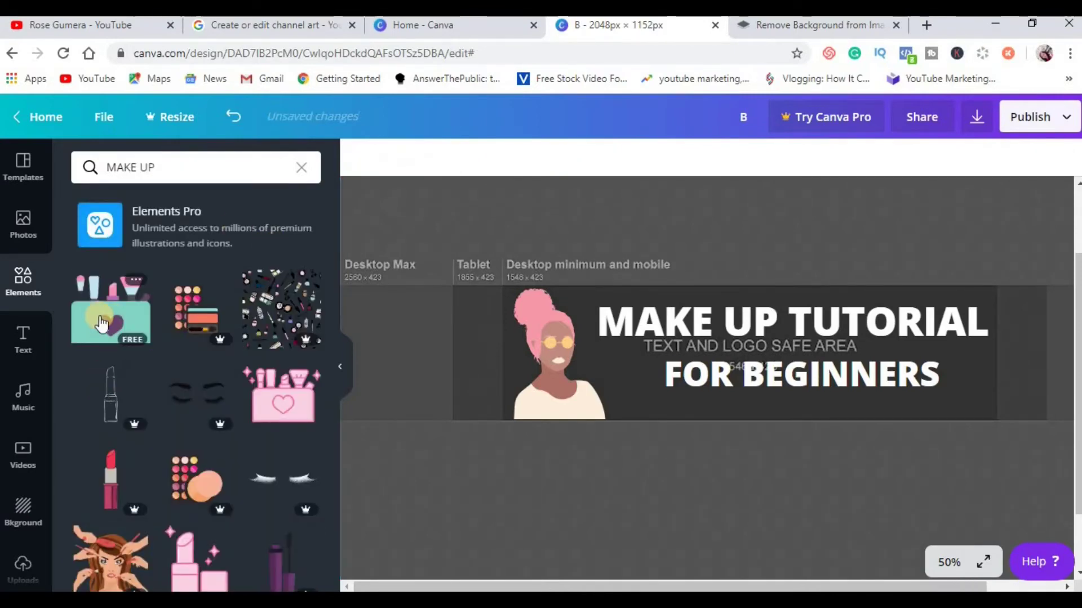
drag(97, 323, 955, 394)
click(684, 315)
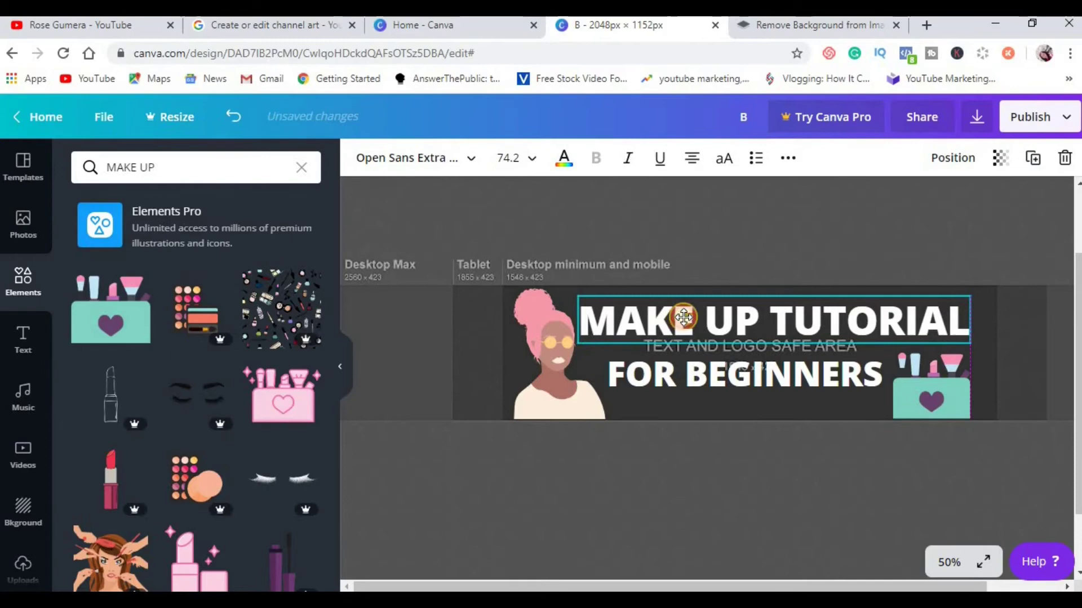
click(684, 317)
click(698, 366)
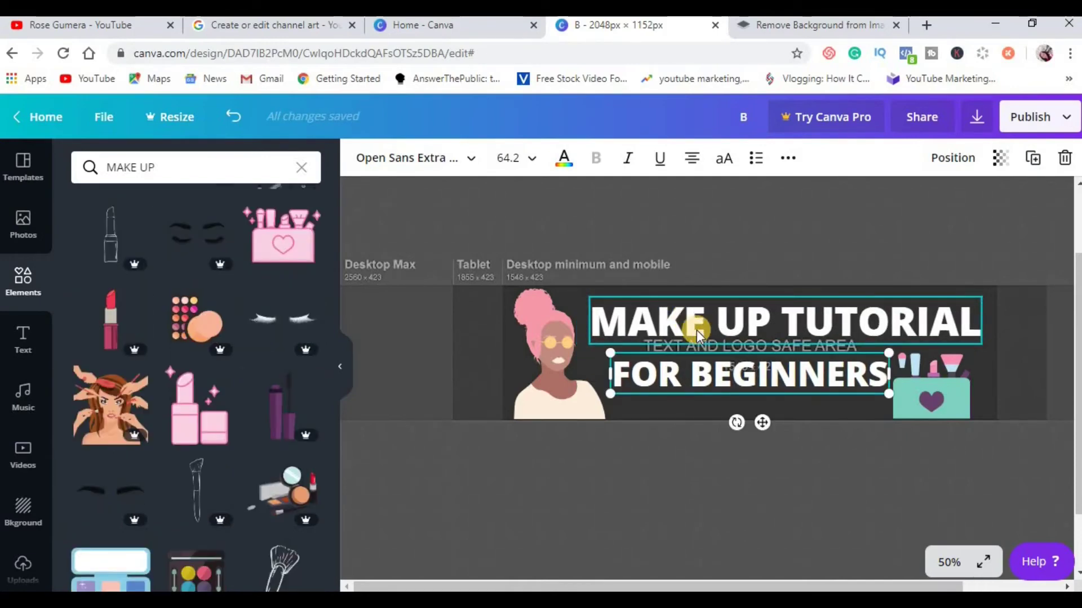
Zoom out to 25% to see the whole page and browse make-up photos.
click(949, 562)
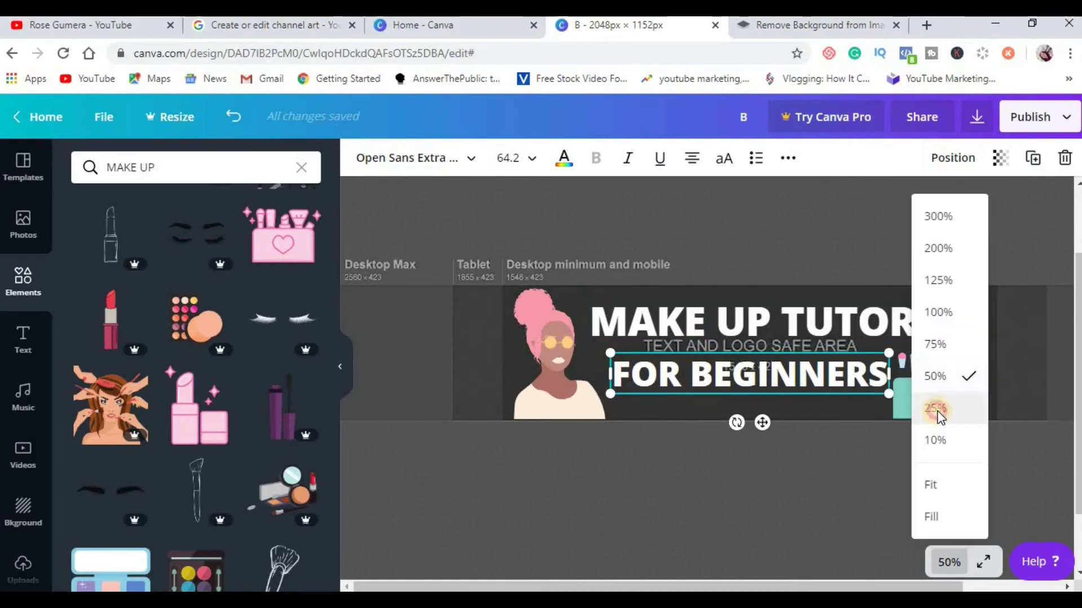
click(938, 408)
click(961, 363)
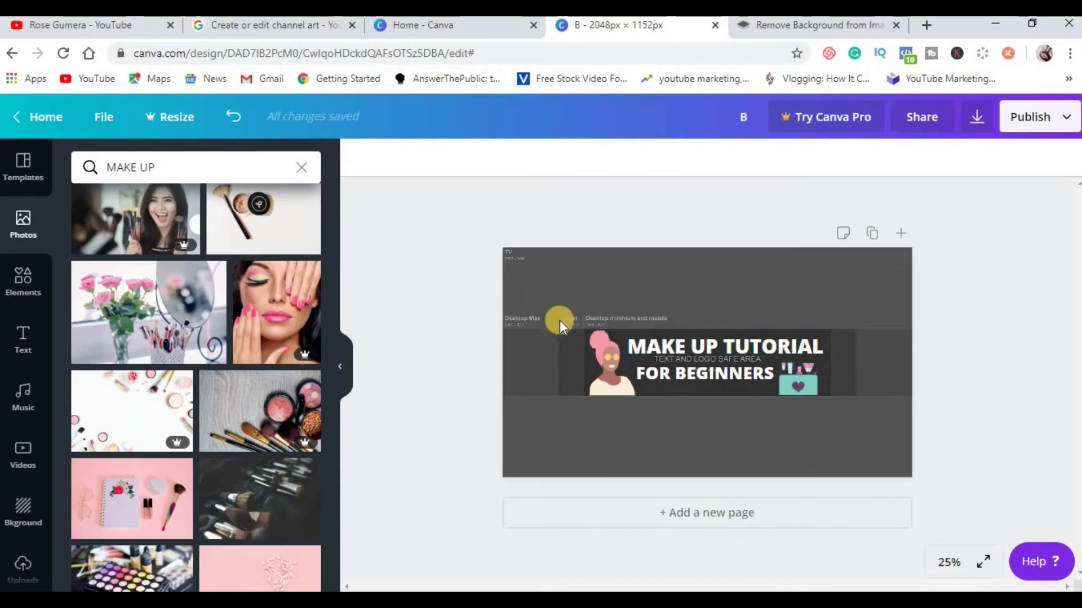
Delete the dark background and stretch the pink notebook makeup photo to fill the page.
click(856, 275)
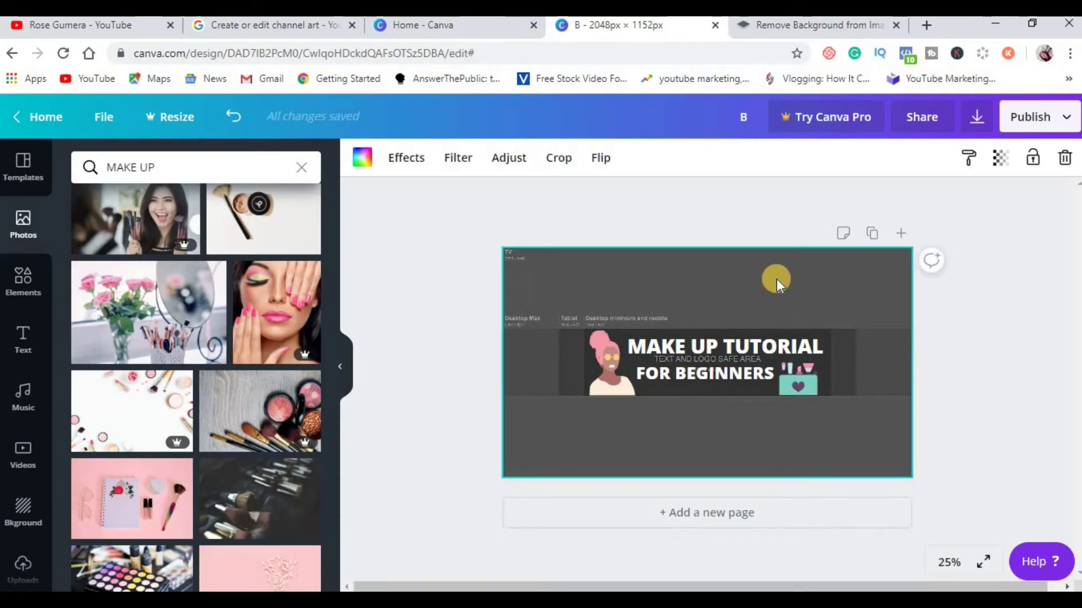
click(1065, 159)
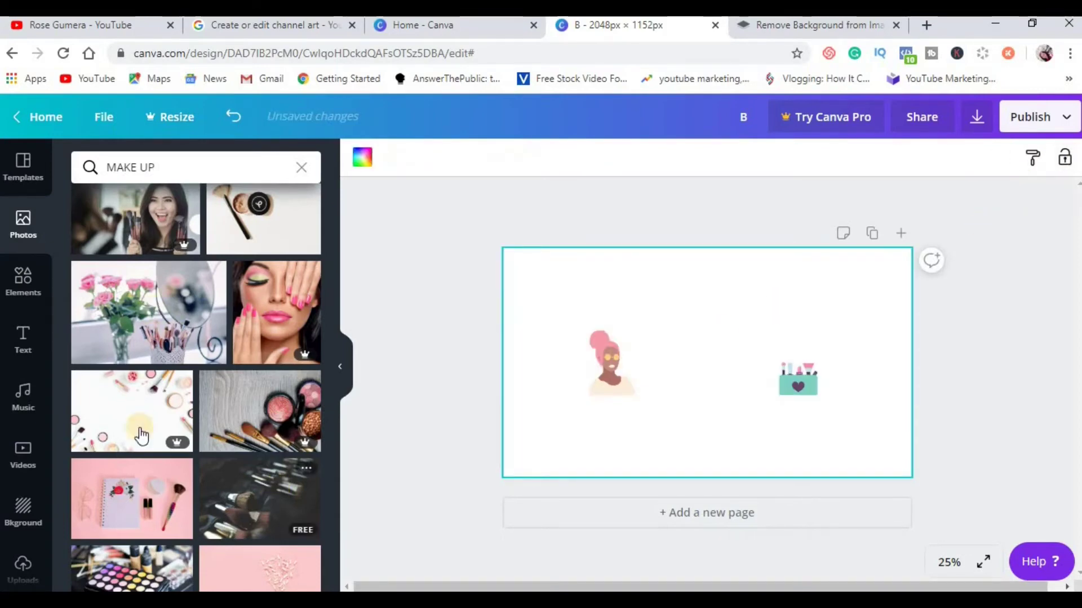
scroll(135, 338, down, 3)
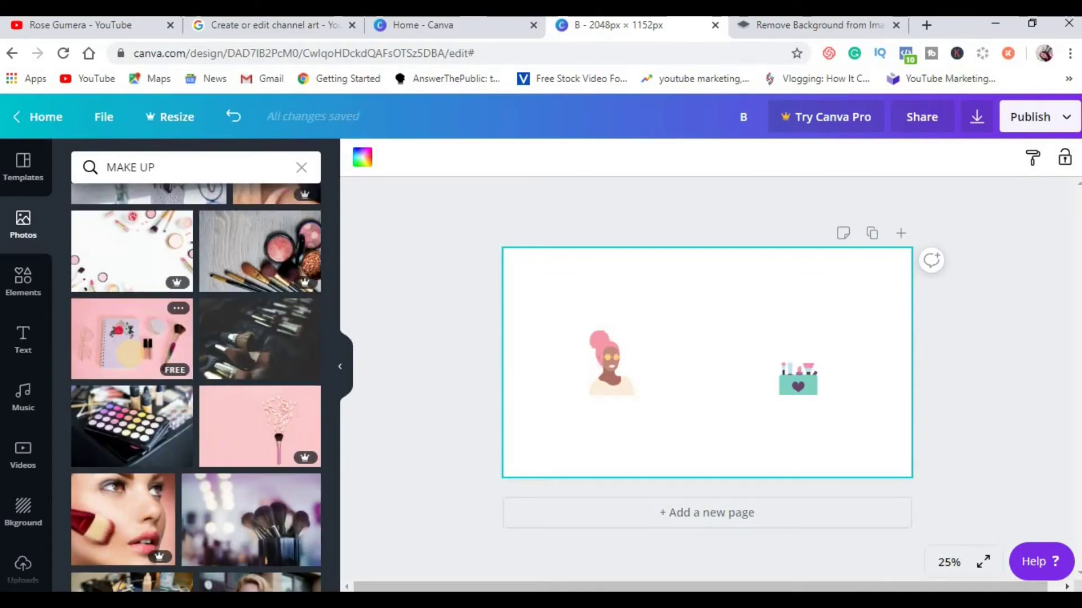
drag(133, 364, 598, 315)
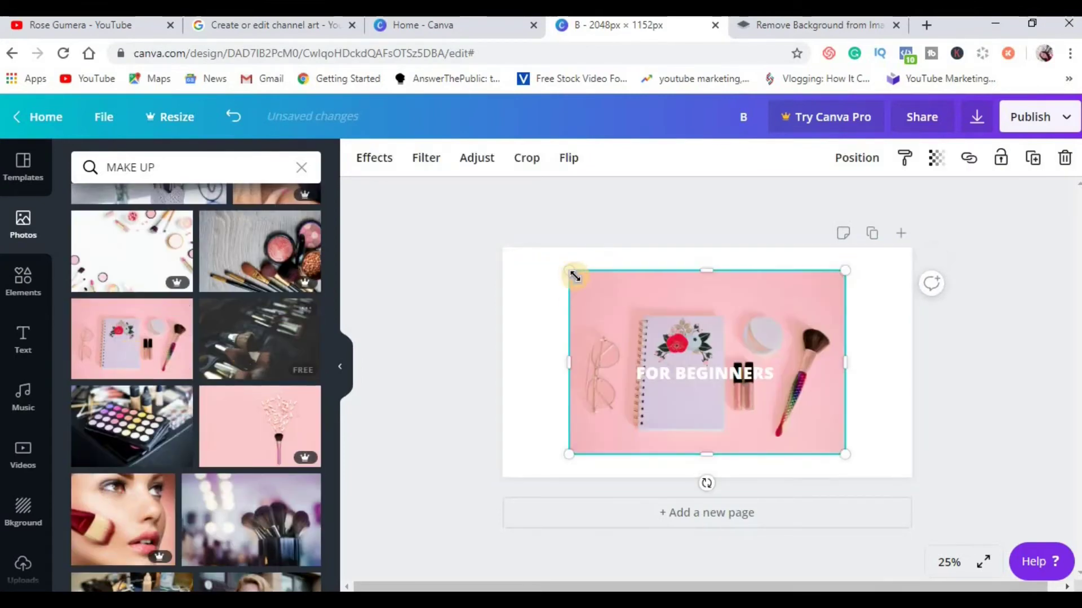
drag(545, 256, 534, 248)
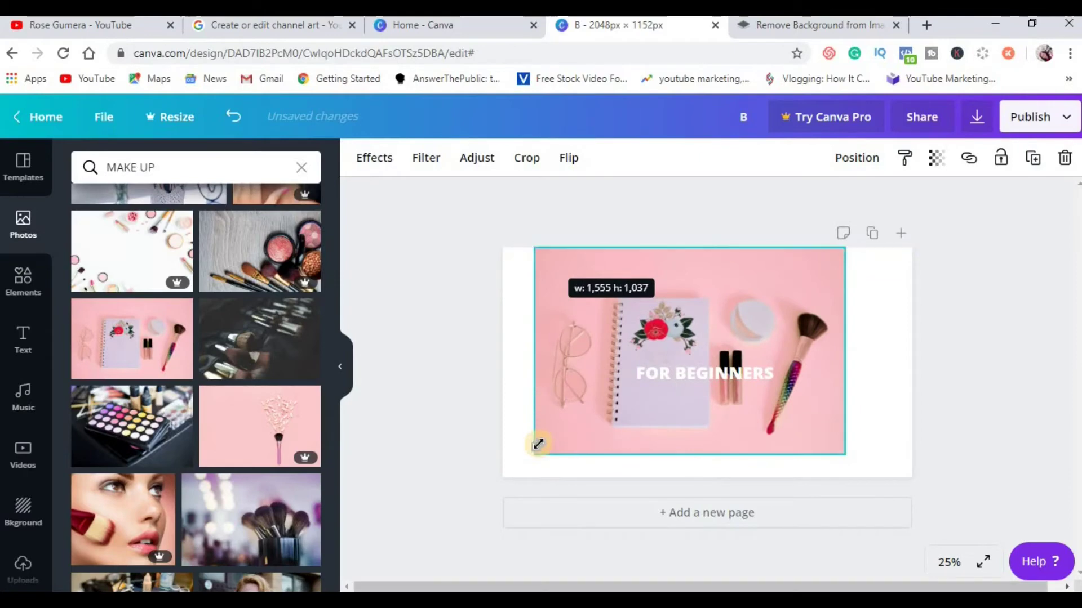
drag(534, 454, 501, 475)
drag(845, 361, 912, 361)
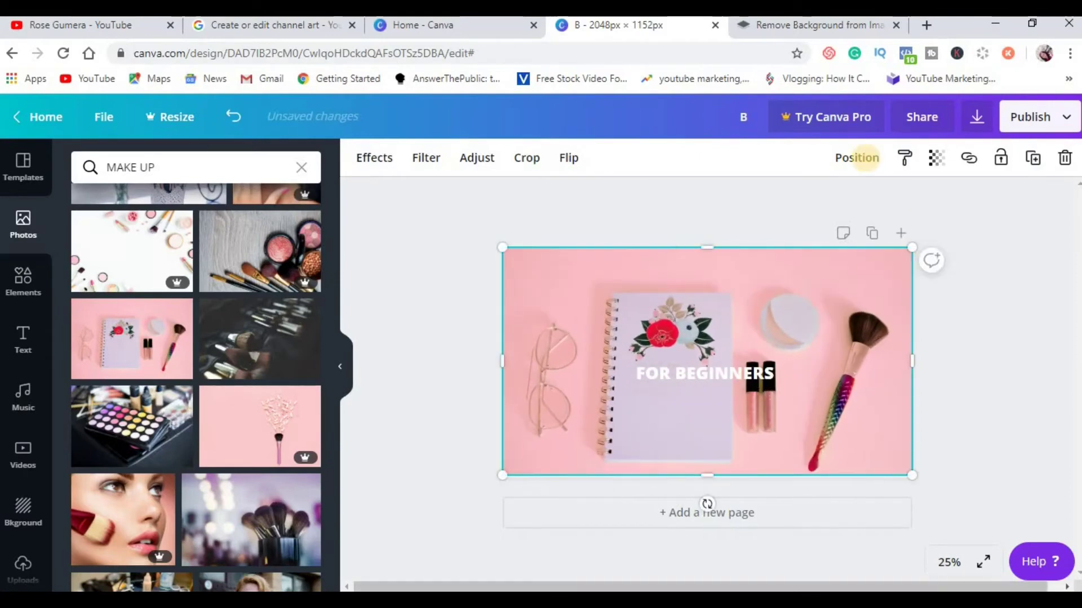
Send the pink photo behind the text and set its transparency to 72.
click(857, 158)
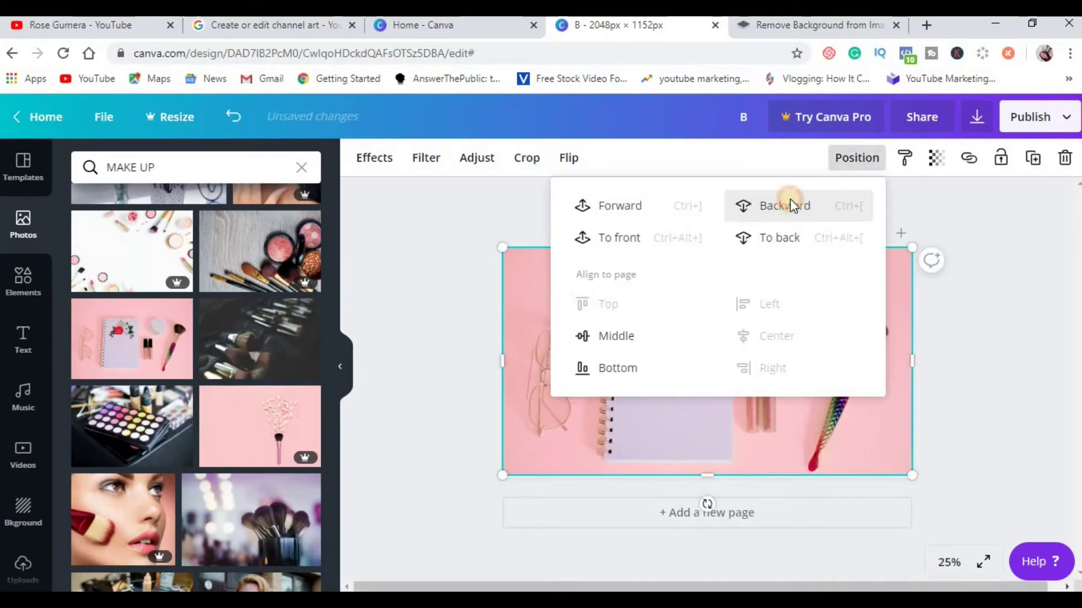
click(790, 205)
click(555, 227)
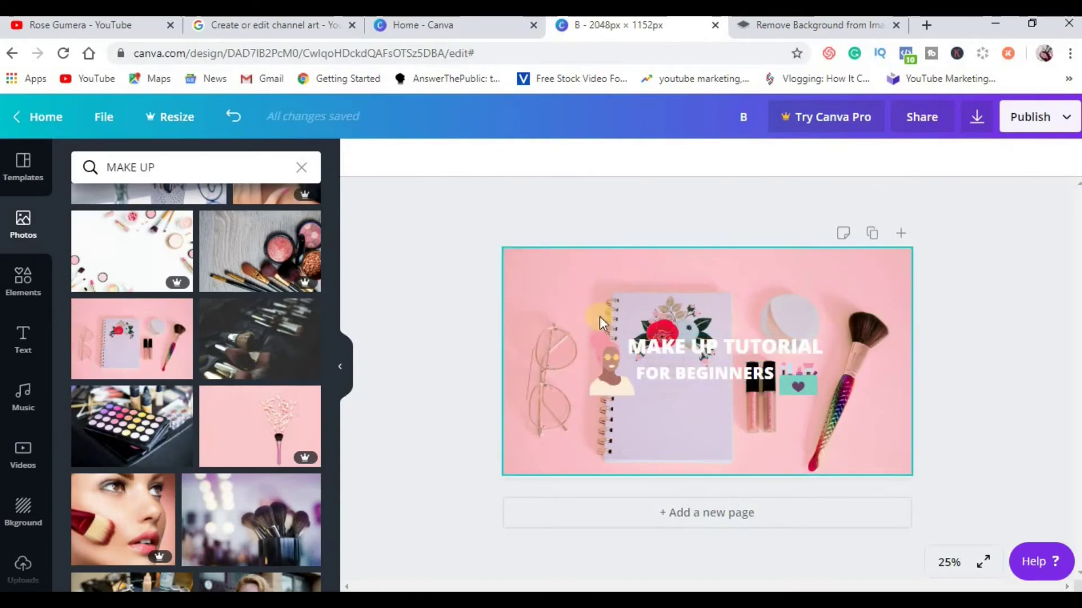
click(752, 286)
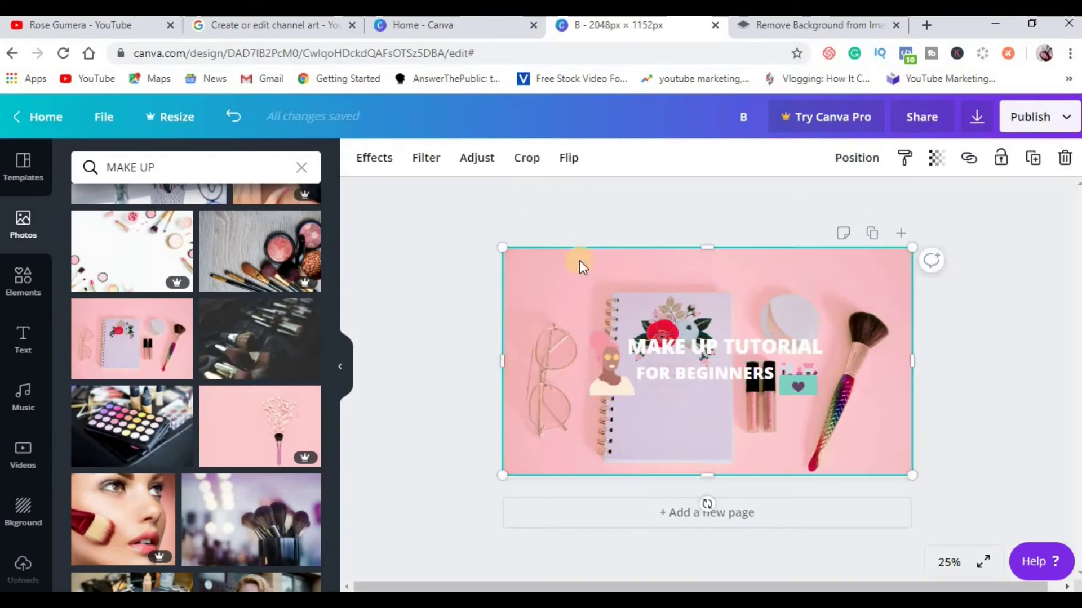
click(934, 163)
drag(887, 203, 860, 200)
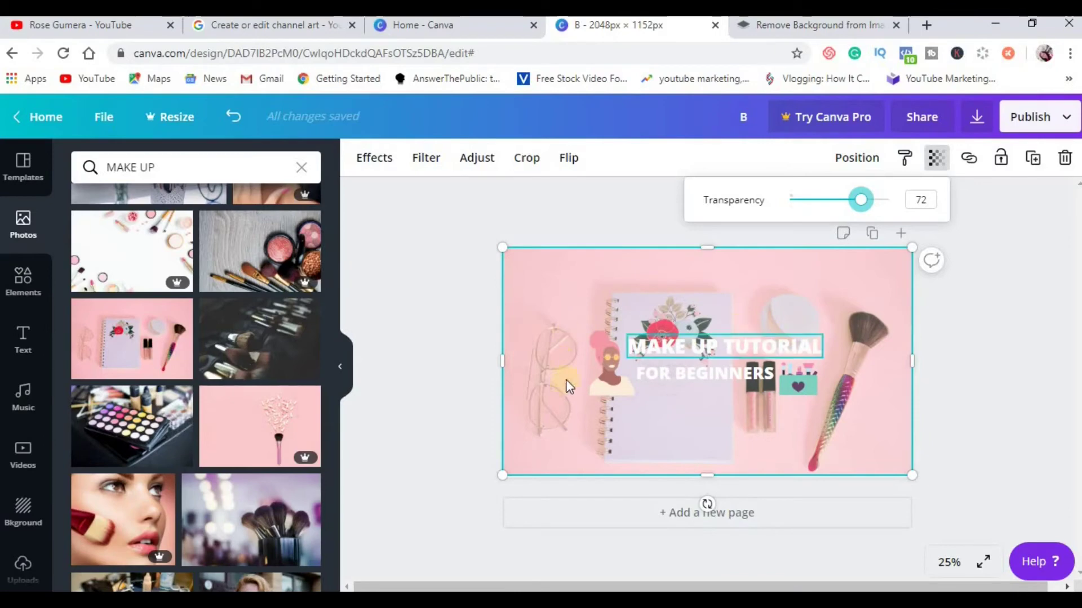
Add a 'SQUARE' shape stretched across the full banner width and sent behind the title.
click(22, 280)
click(95, 165)
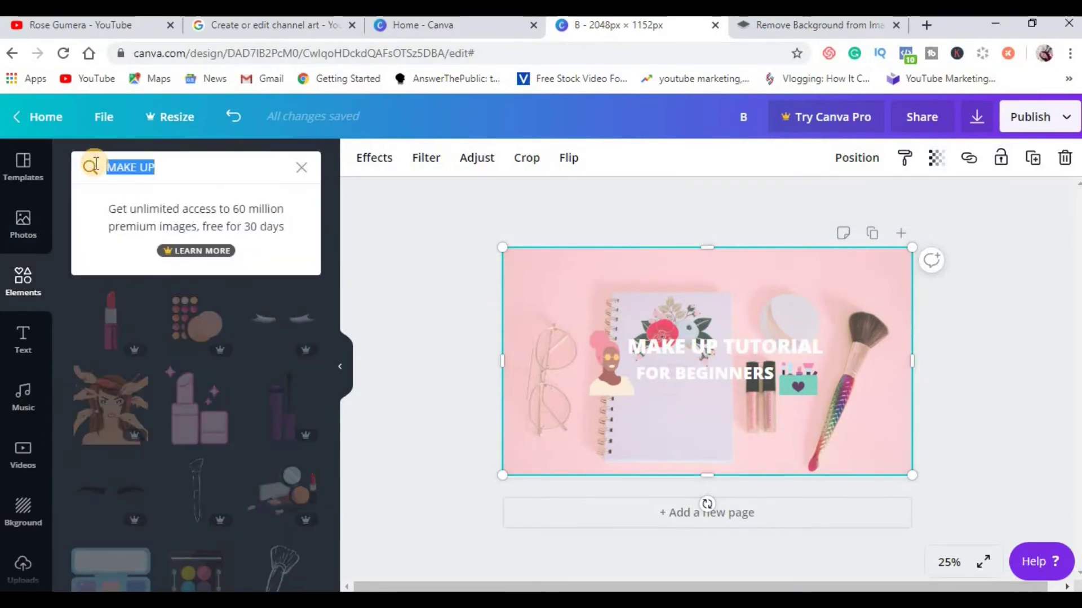
text(SQUARE)
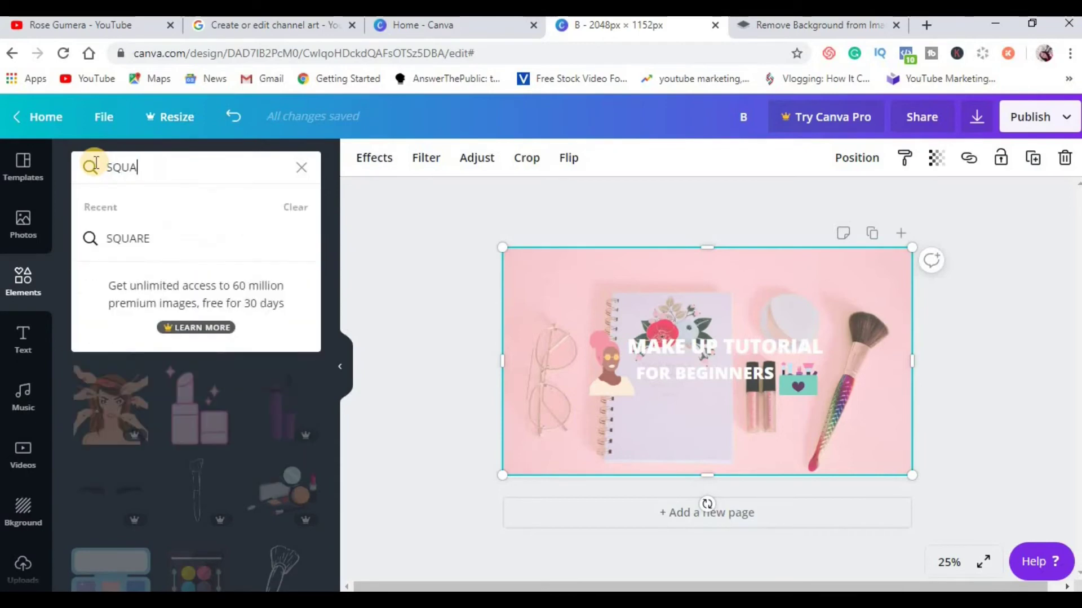
key(Return)
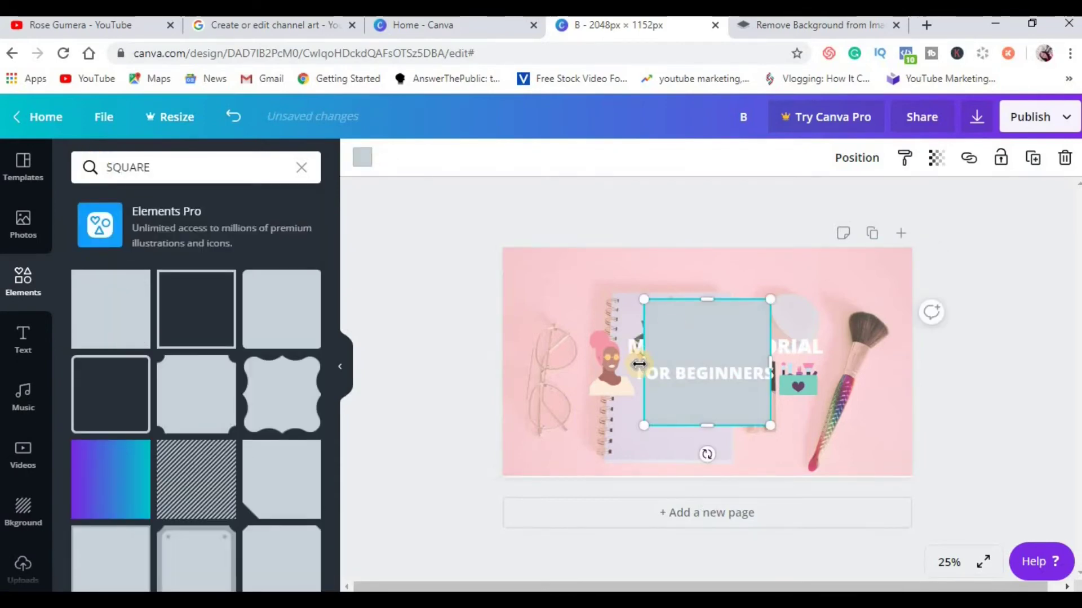
drag(646, 363, 503, 363)
drag(771, 299, 912, 331)
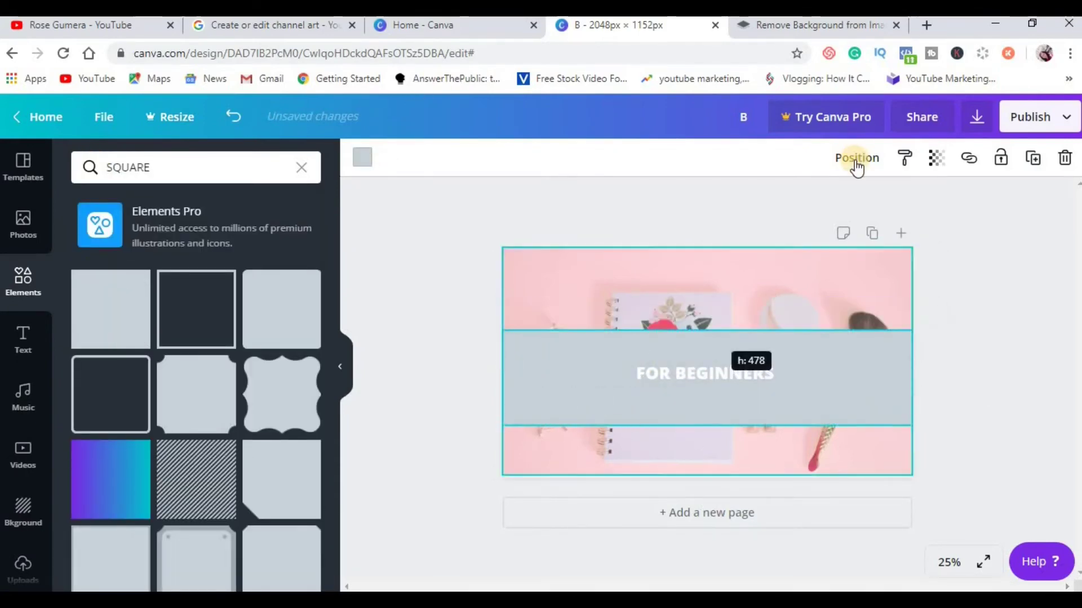
click(855, 159)
click(798, 209)
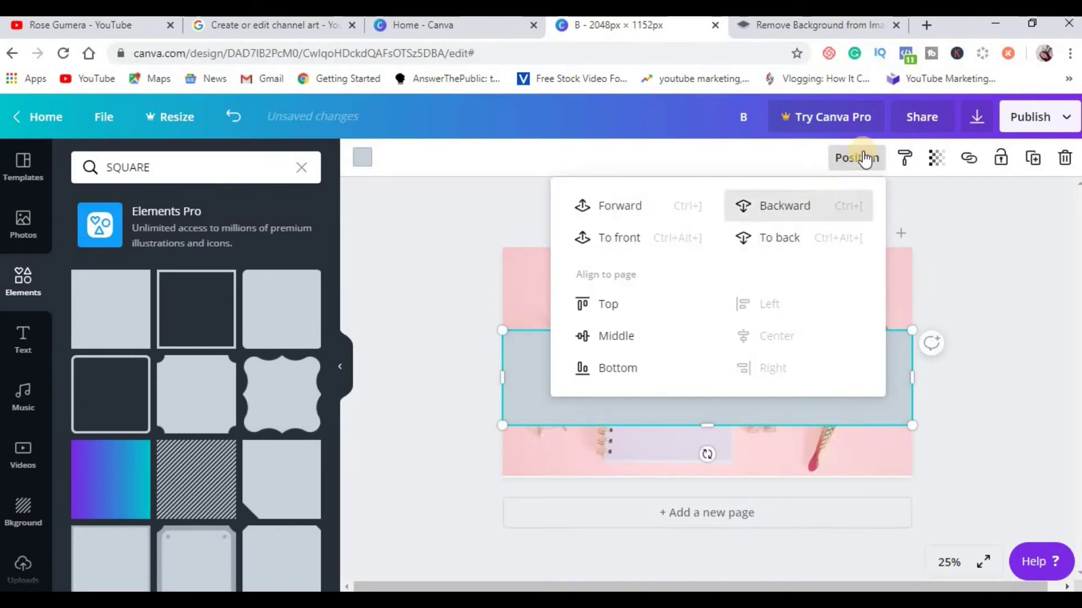
drag(690, 413, 707, 396)
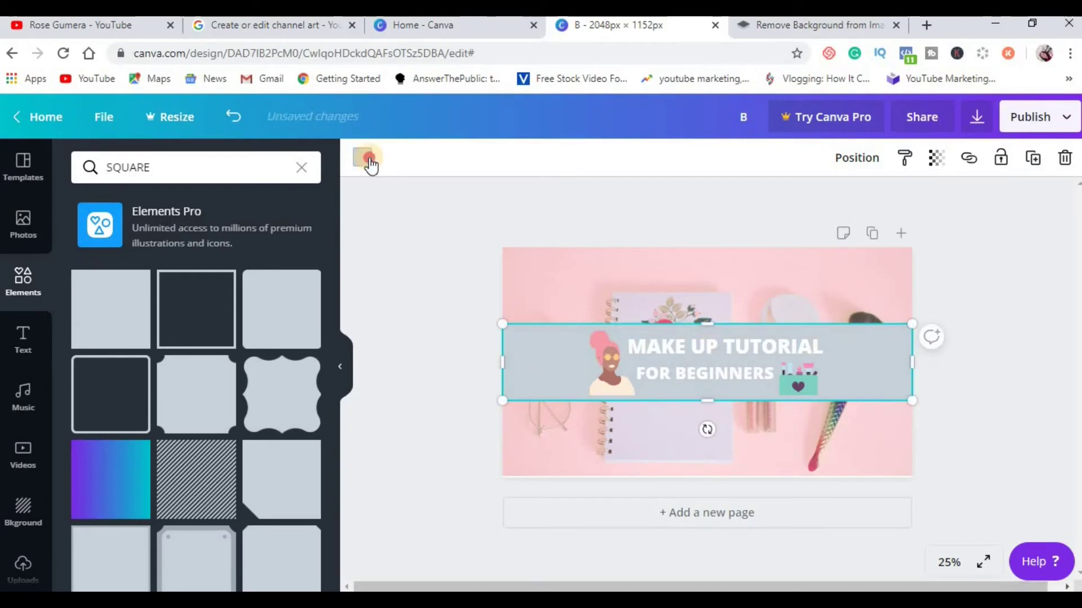
Colour the band dark brown and set its transparency to 88.
click(363, 158)
click(214, 517)
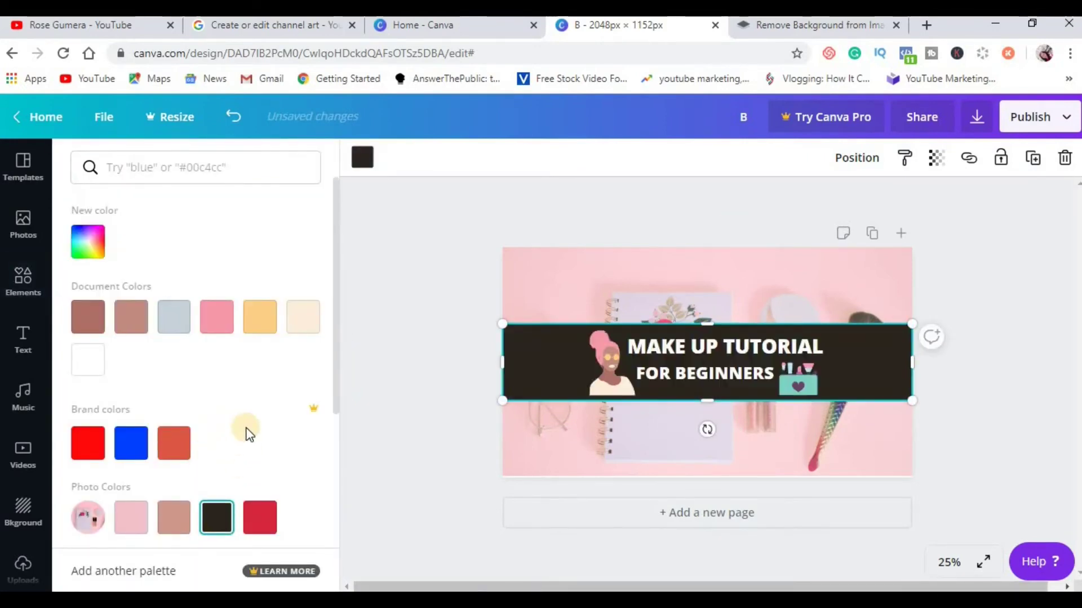
scroll(245, 434, down, 1)
scroll(247, 435, down, 2)
click(259, 435)
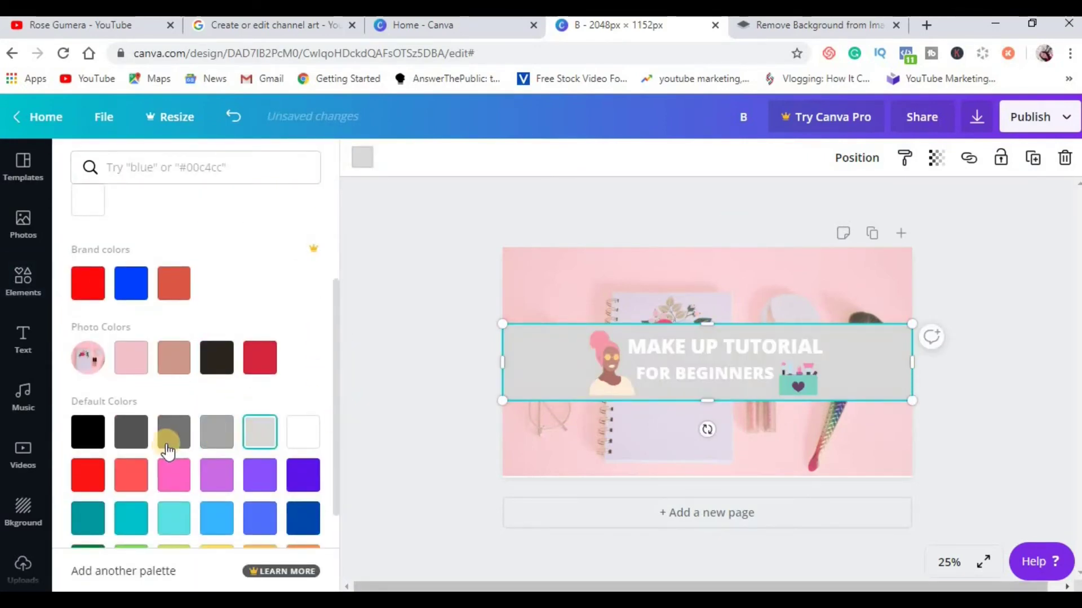
key(ctrl+z)
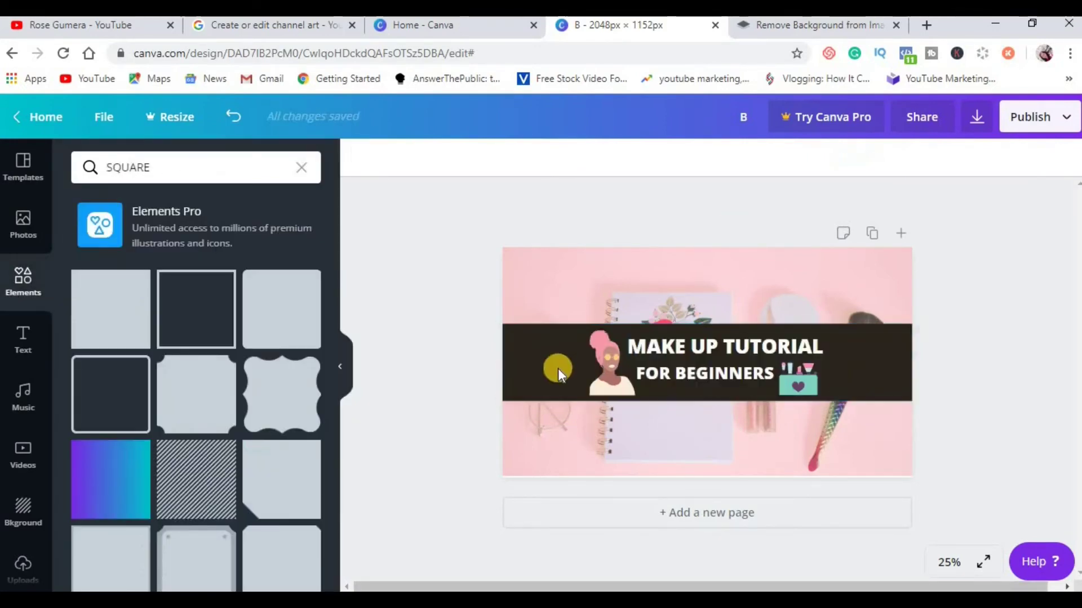
click(593, 359)
click(535, 343)
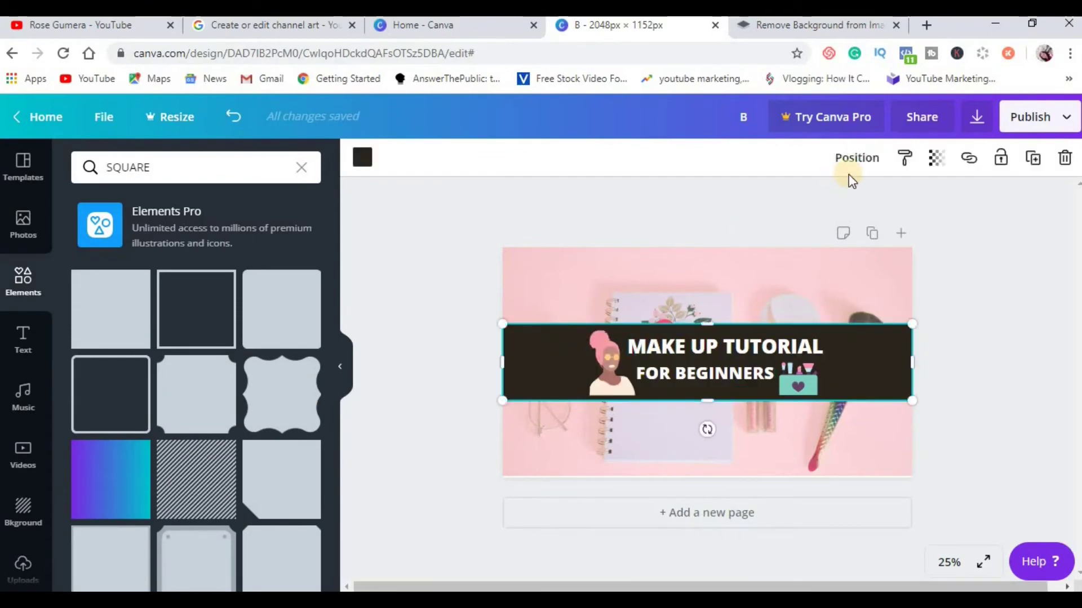
click(936, 157)
drag(882, 200, 875, 200)
click(941, 344)
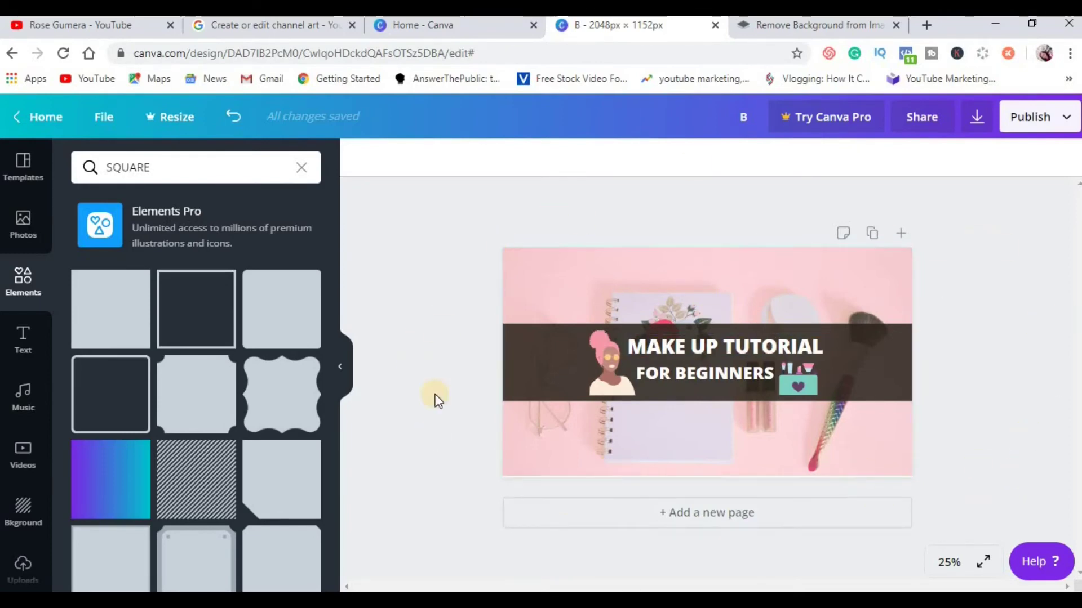
Download the banner as PNG file B.png and show it in the Downloads folder.
click(978, 121)
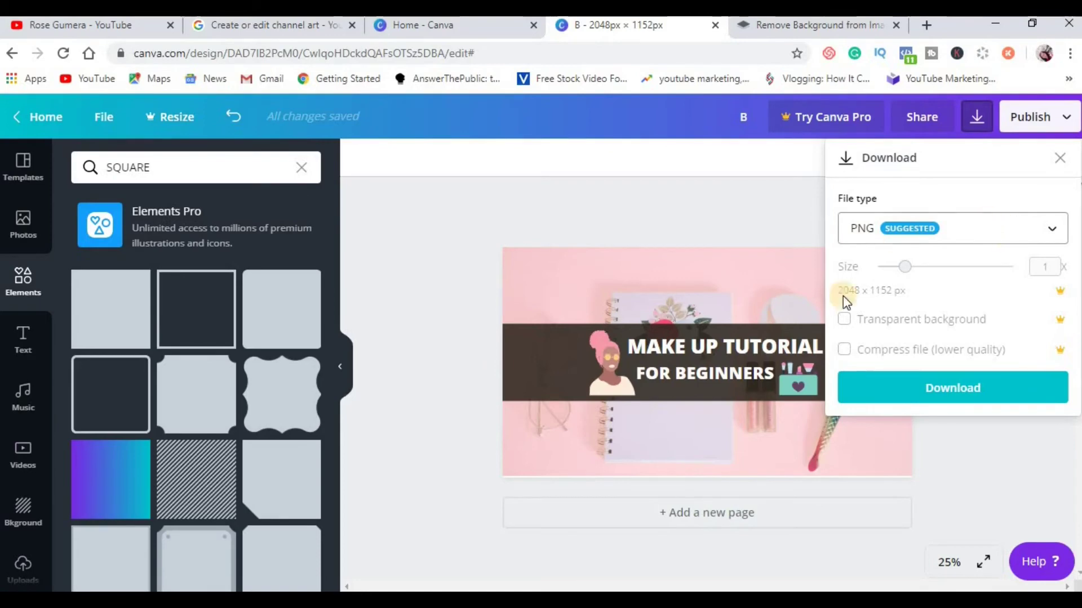
click(970, 389)
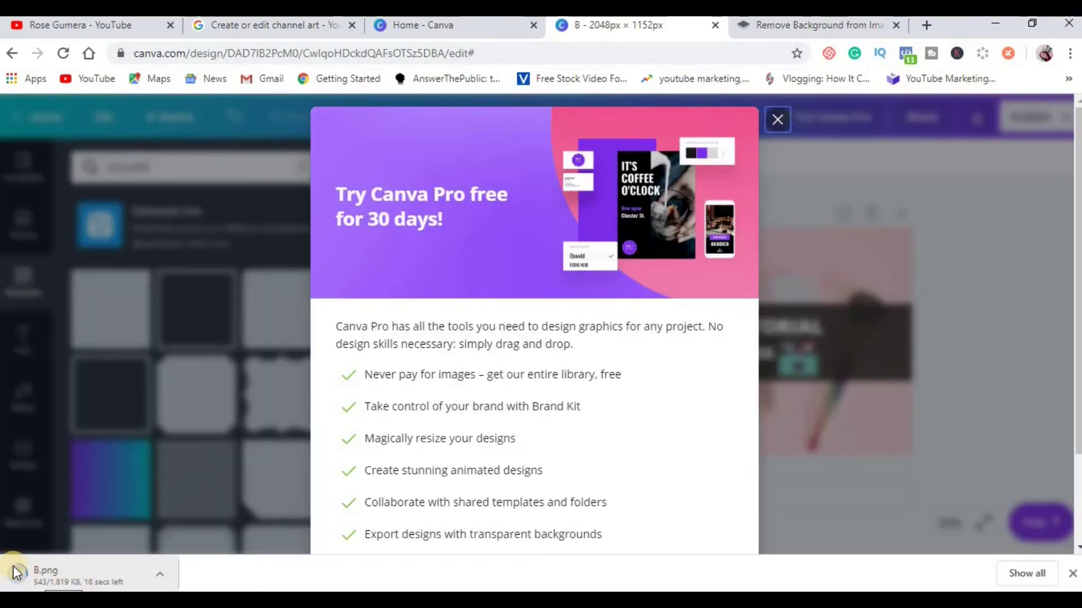
click(81, 582)
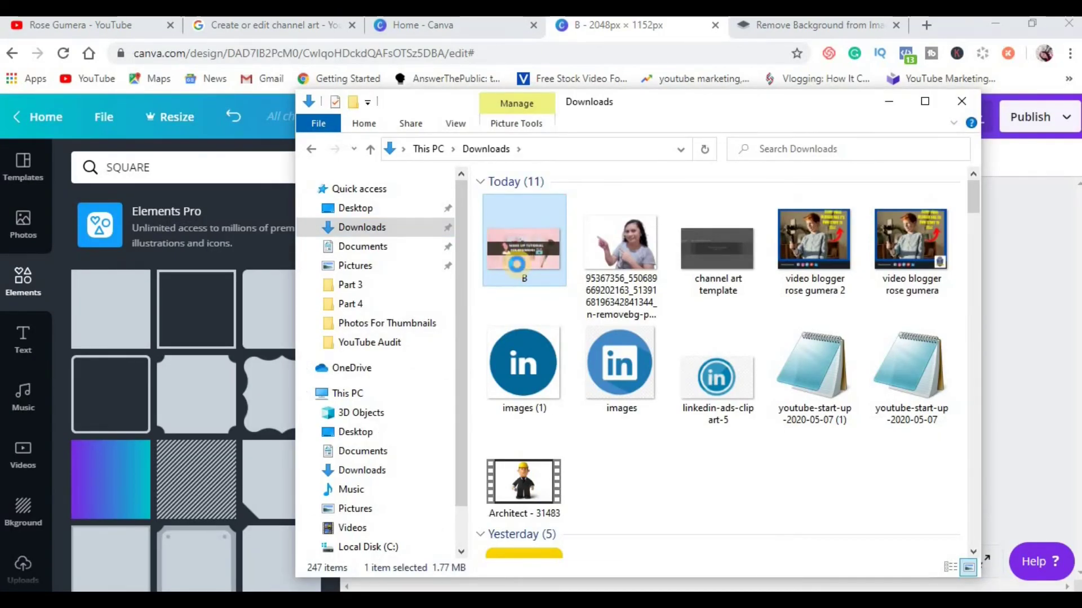
Open and dismiss the context menu for B.png in Downloads.
right_click(517, 265)
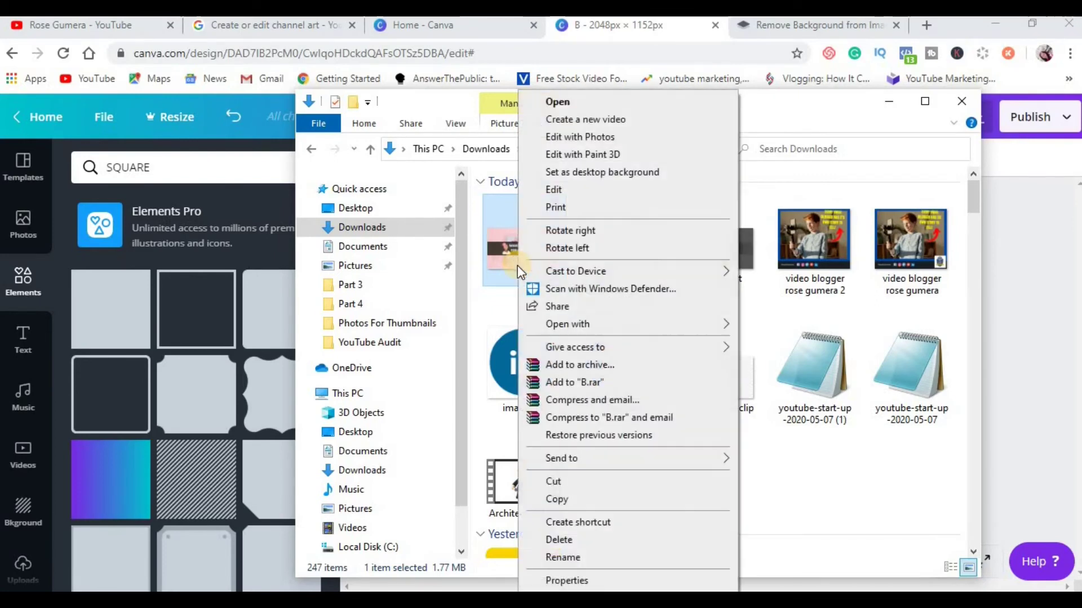
key(Escape)
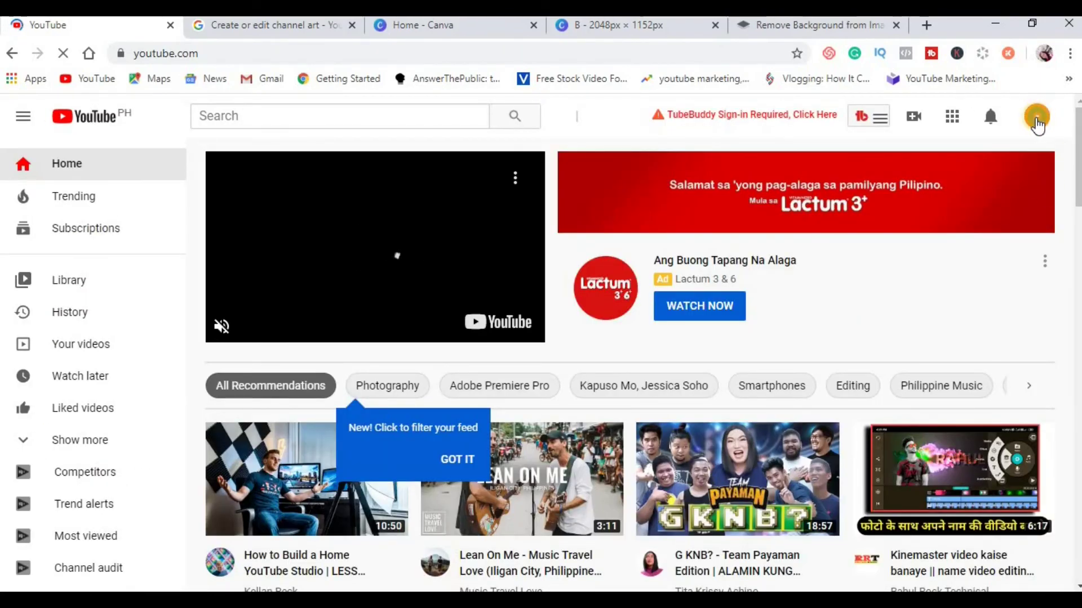
Go to the Video Demo channel's customisation page and open the banner's editing options.
click(1036, 119)
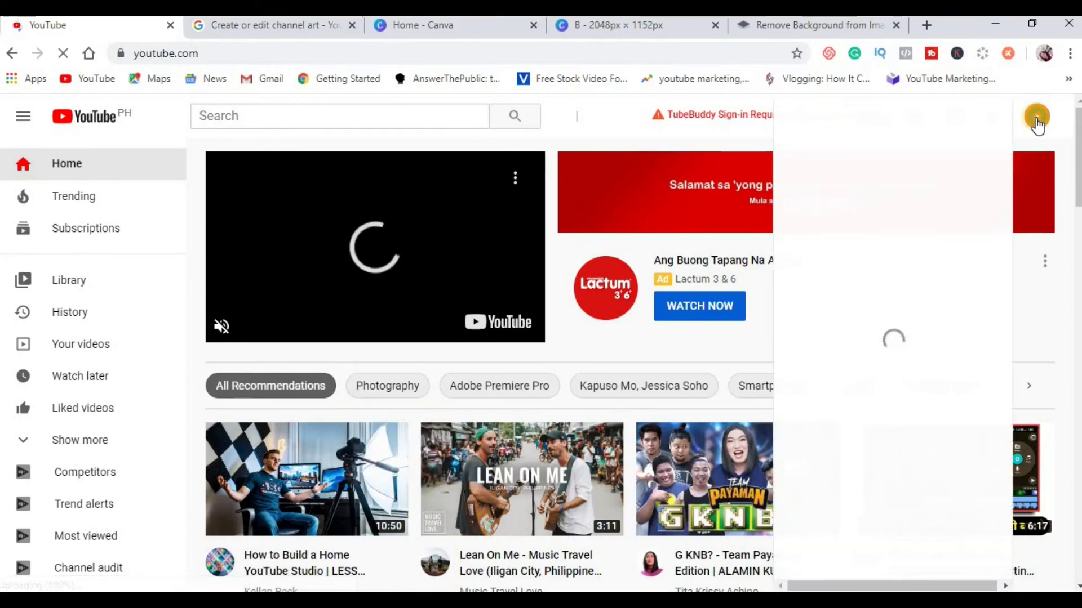
click(855, 191)
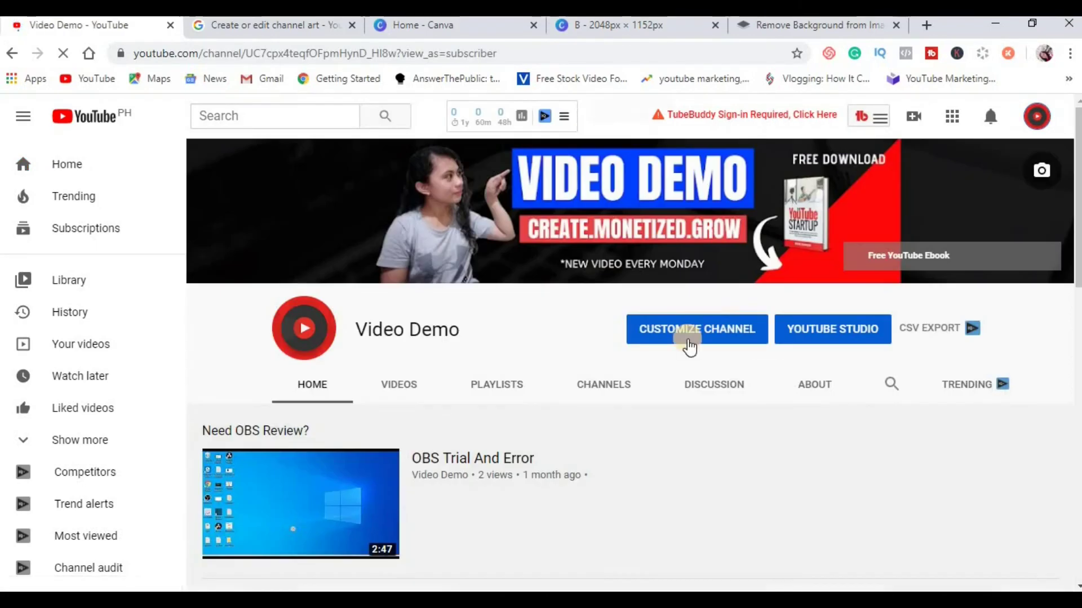
click(693, 337)
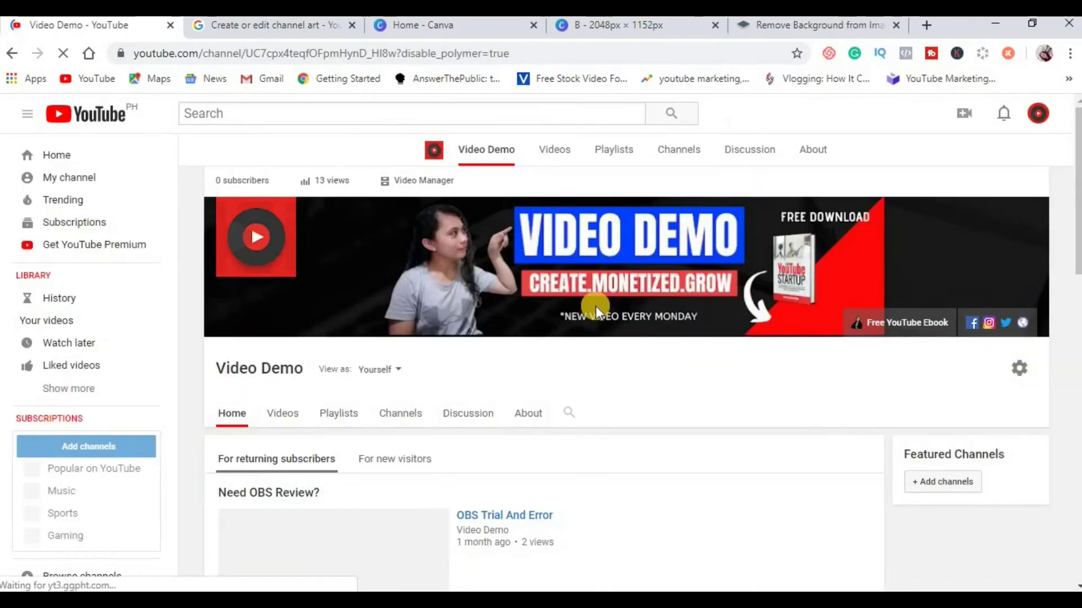
click(1035, 179)
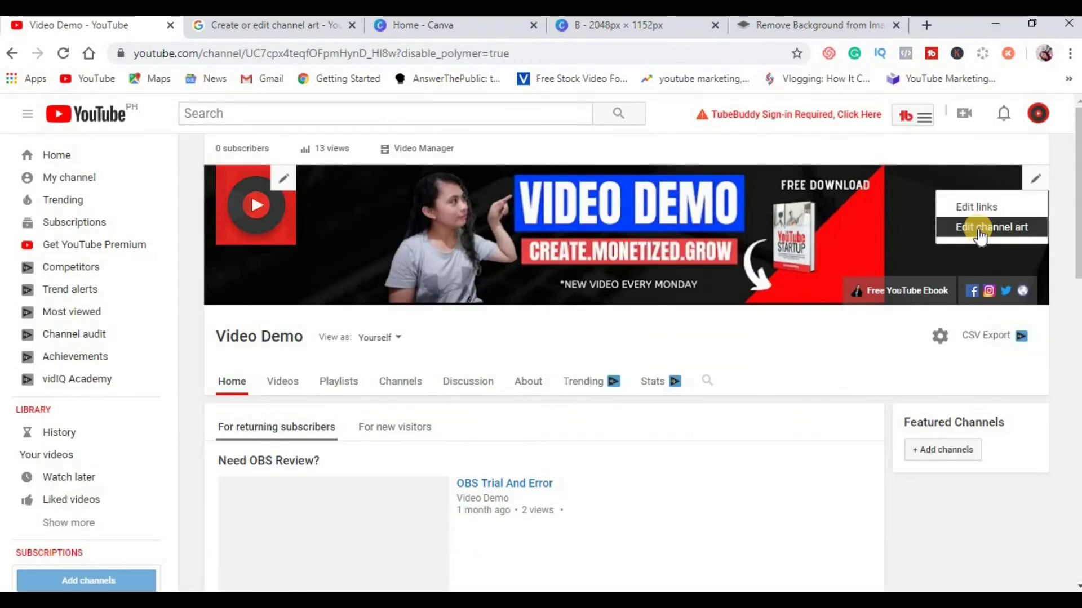
Upload the downloaded make up tutorial image from Downloads as the Video Demo channel art and confirm it.
click(964, 226)
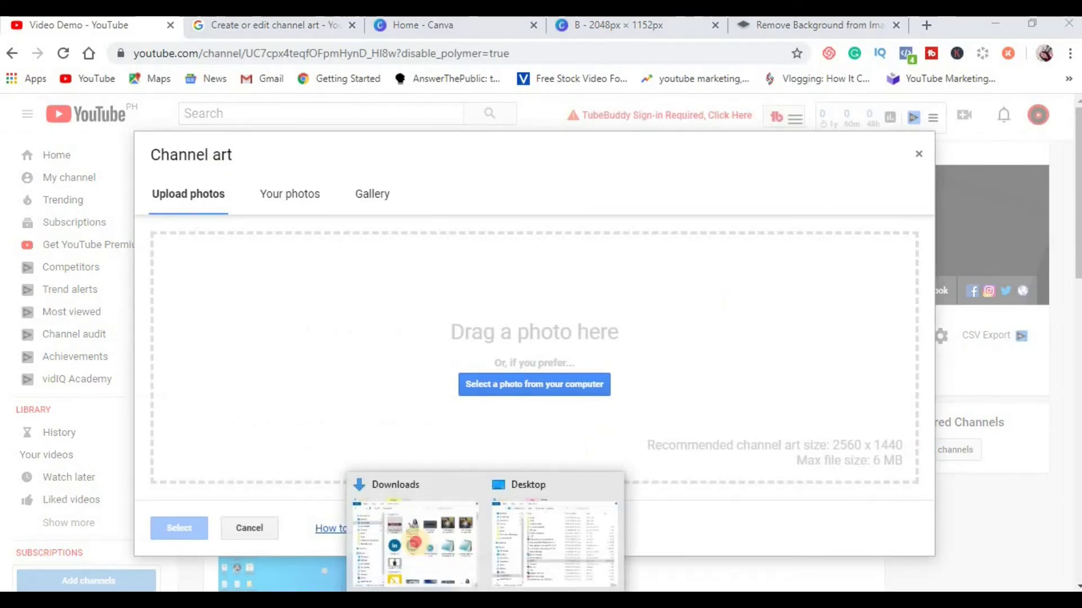
click(418, 544)
drag(428, 101, 816, 98)
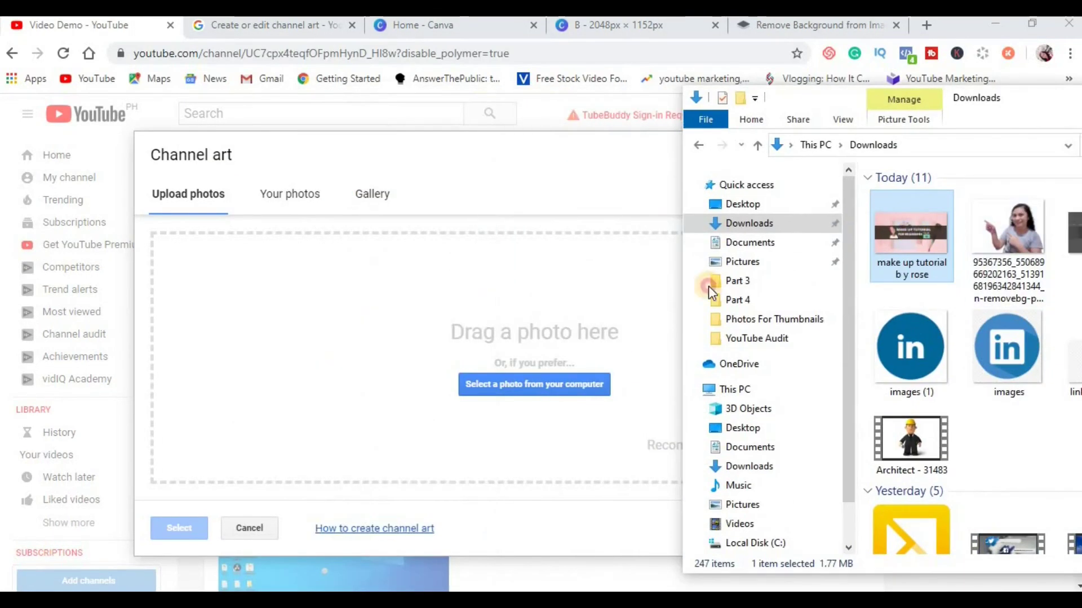
drag(911, 237, 535, 394)
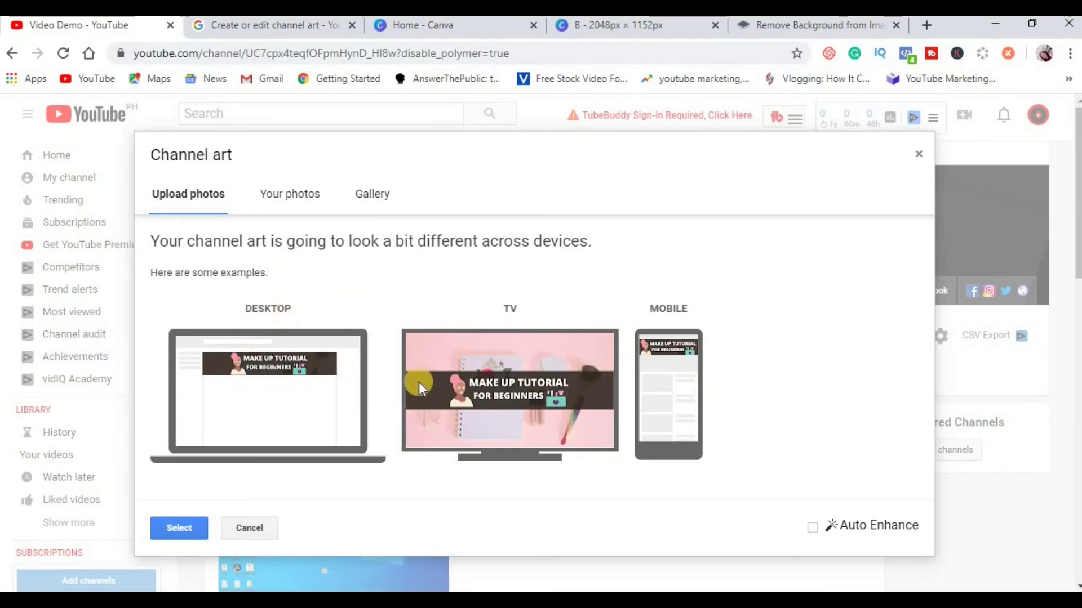
scroll(556, 386, down, 1)
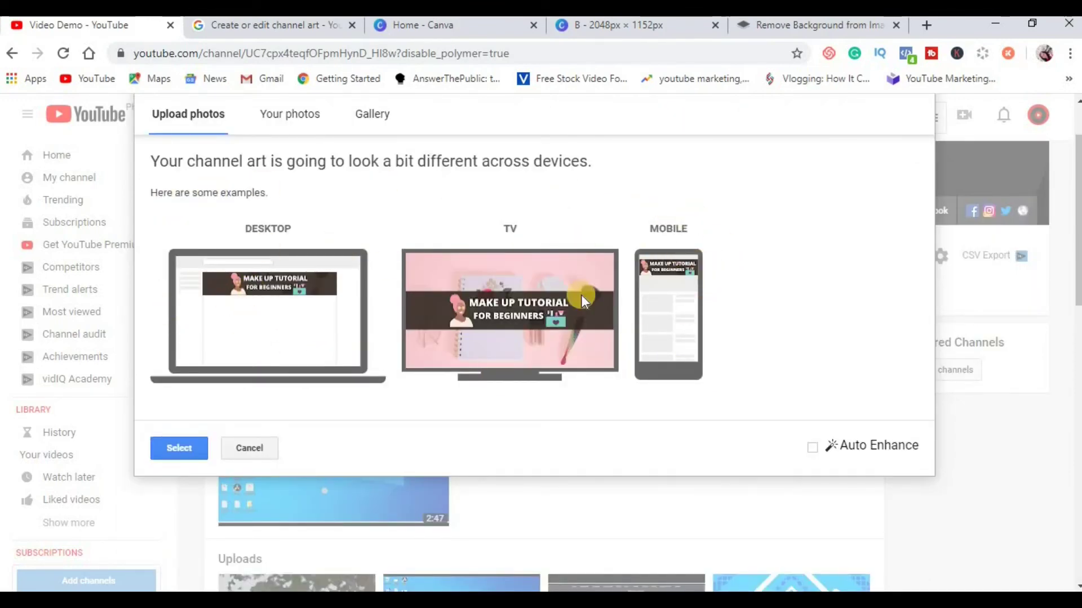
click(183, 455)
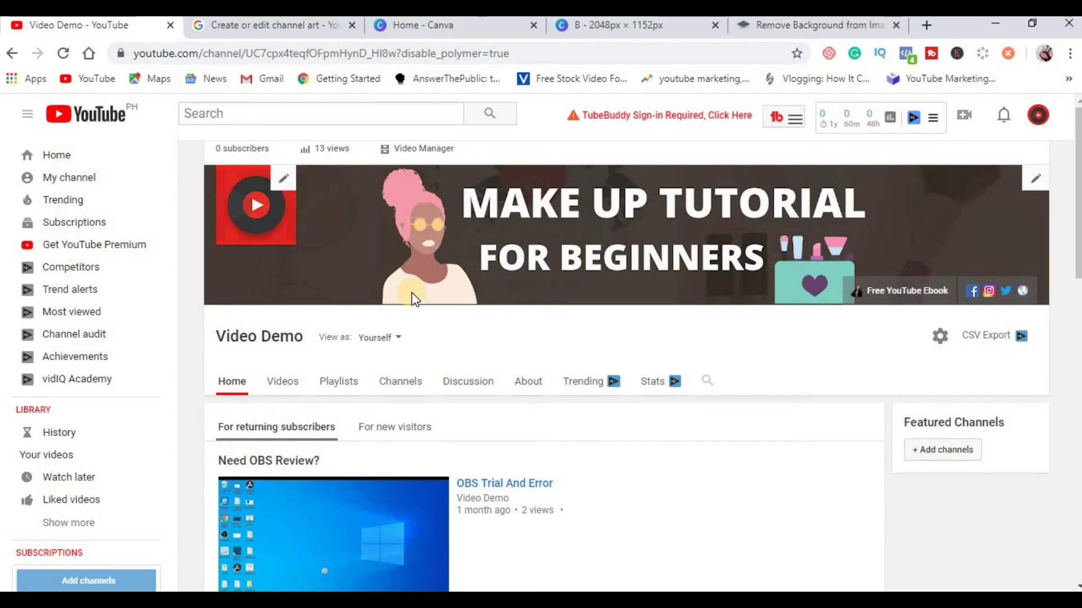
Search YouTube for 'make up for students' and open a makeup creator's channel from the results.
click(265, 115)
text(ma)
key(BackSpace)
key(BackSpace)
text(make up for students)
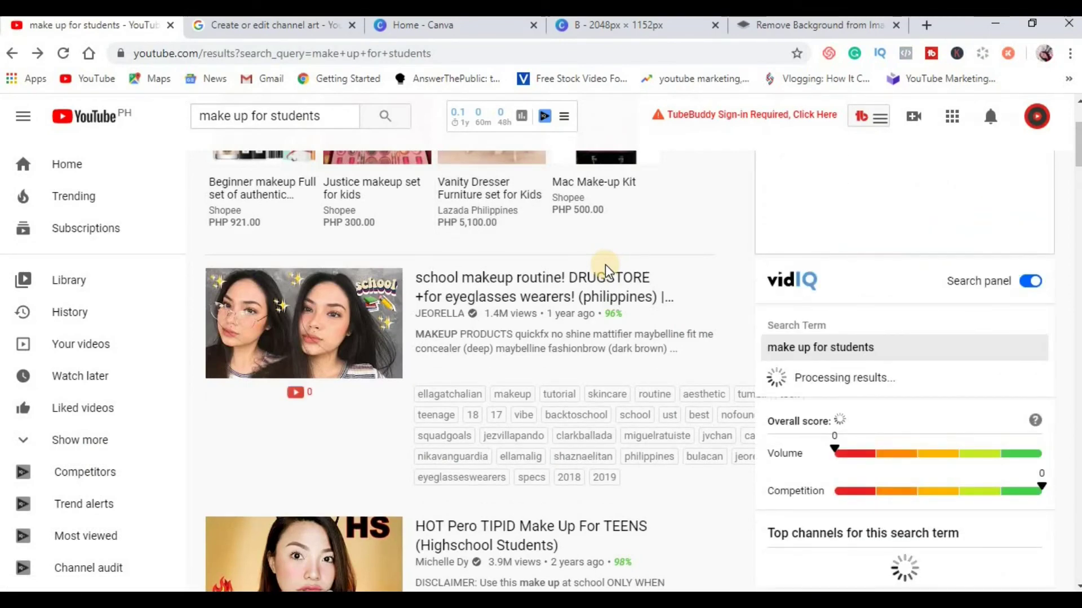
scroll(606, 273, down, 4)
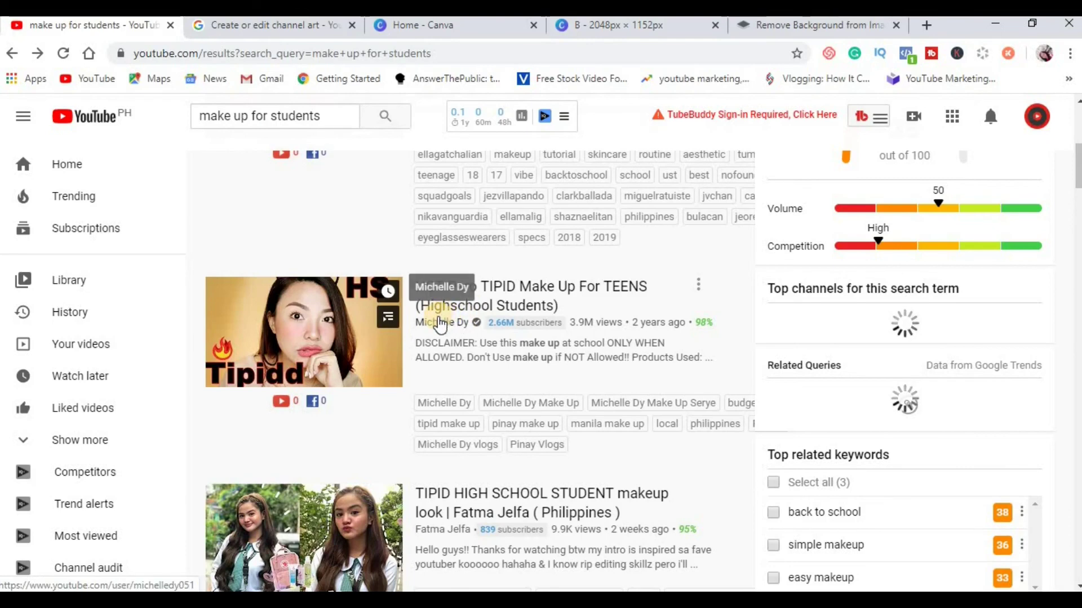
click(440, 323)
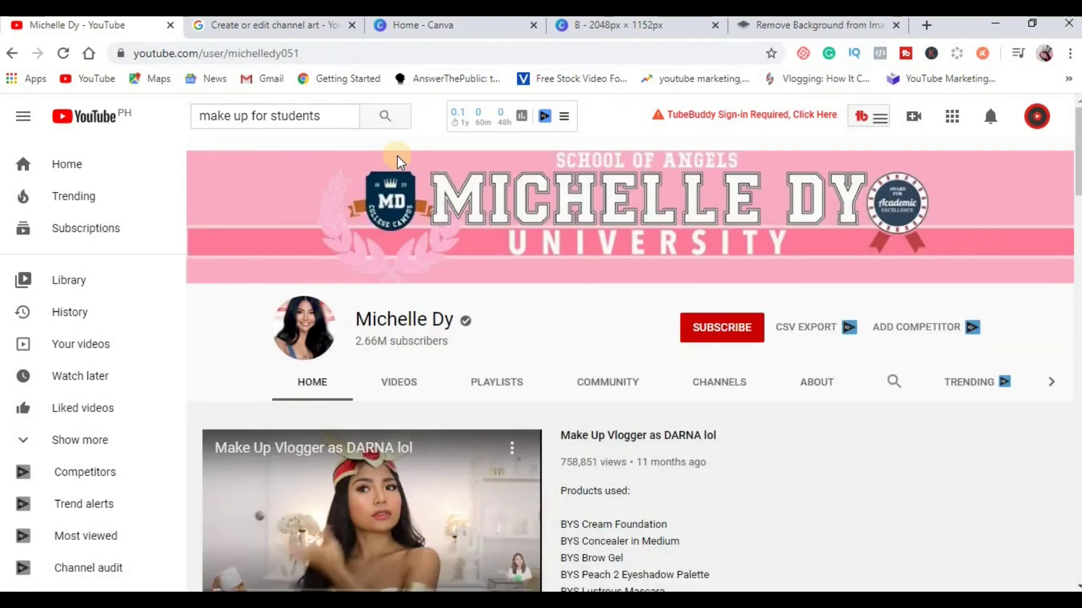